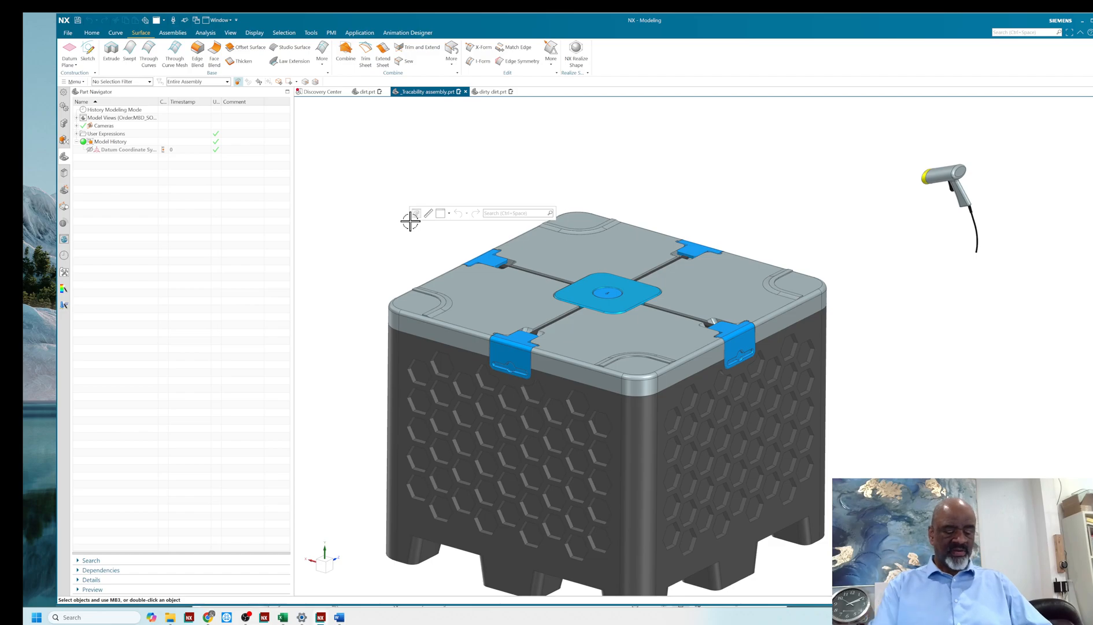
Step: Hide the container's lid in the assembly and view the dirt inside
key(ctrl+b)
click(467, 286)
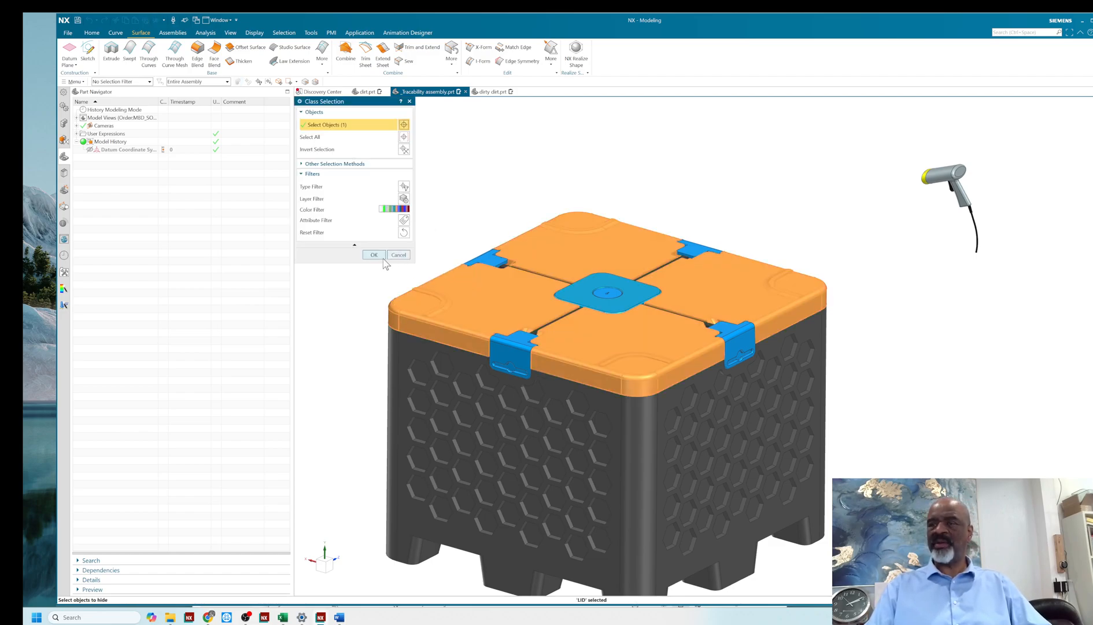
click(374, 254)
middle_drag(414, 224, 407, 275)
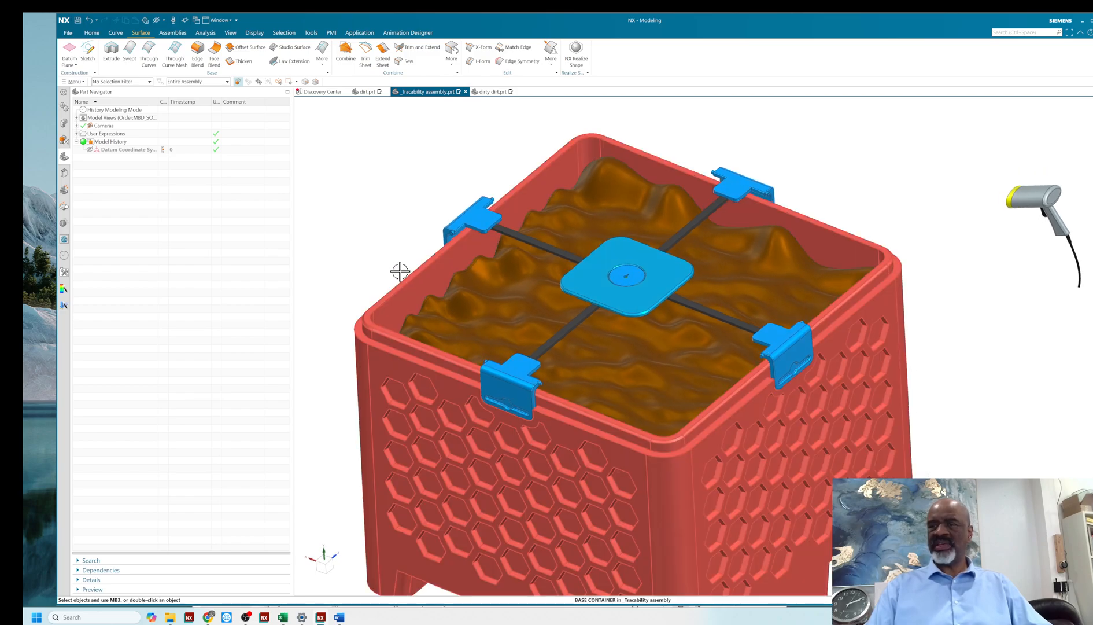
scroll(383, 233, down, 3)
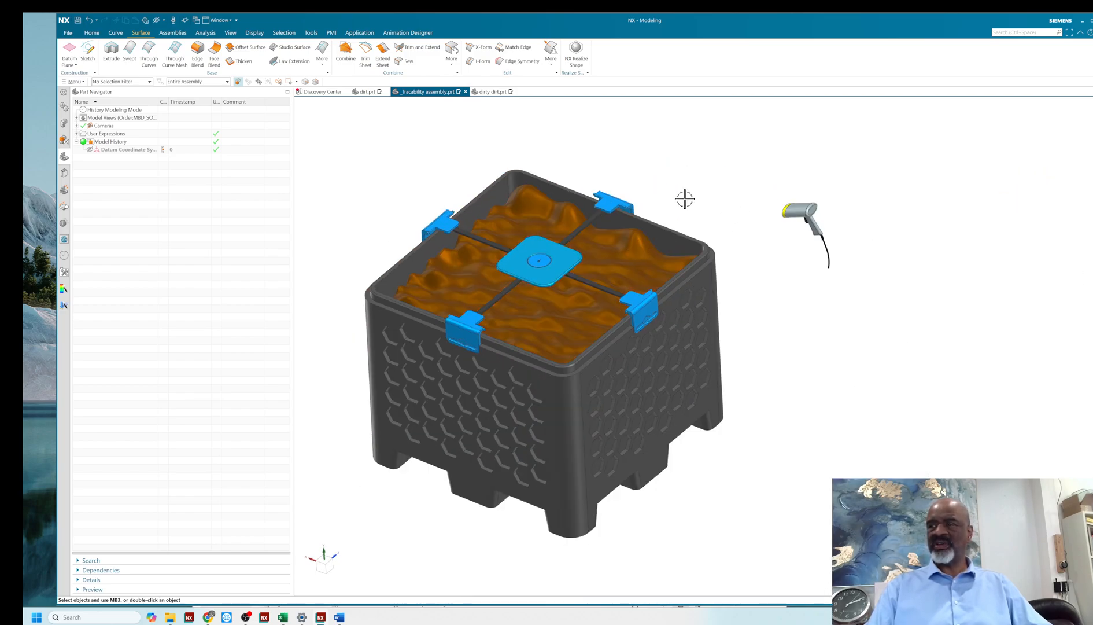
middle_drag(683, 197, 703, 144)
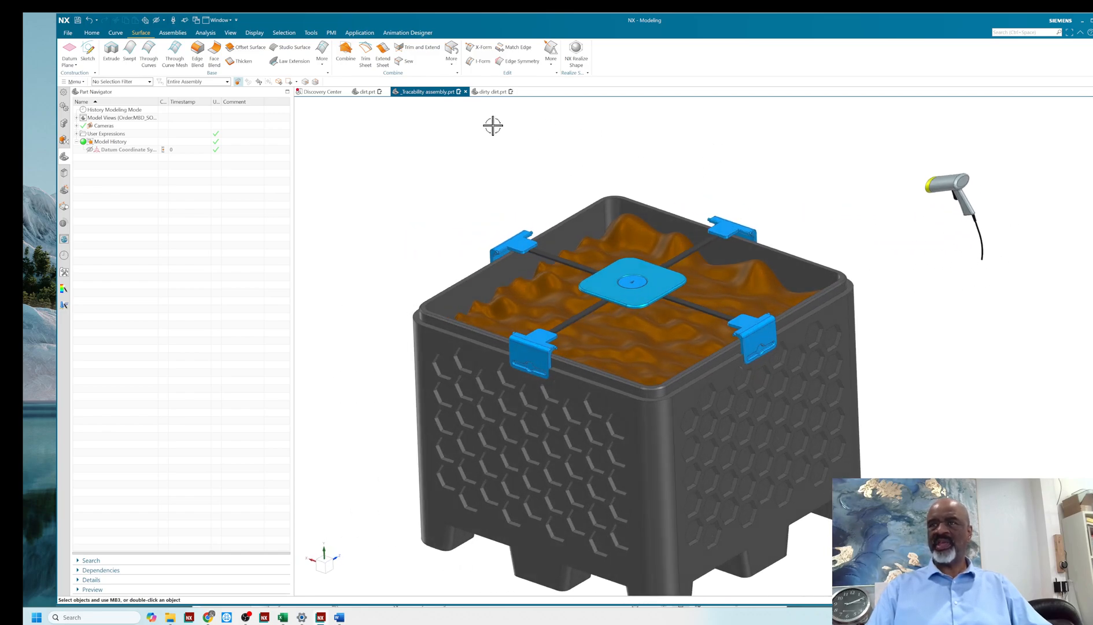
Step: Switch to the dirty dirt.prt part and create a sketch on the Top plane
click(489, 94)
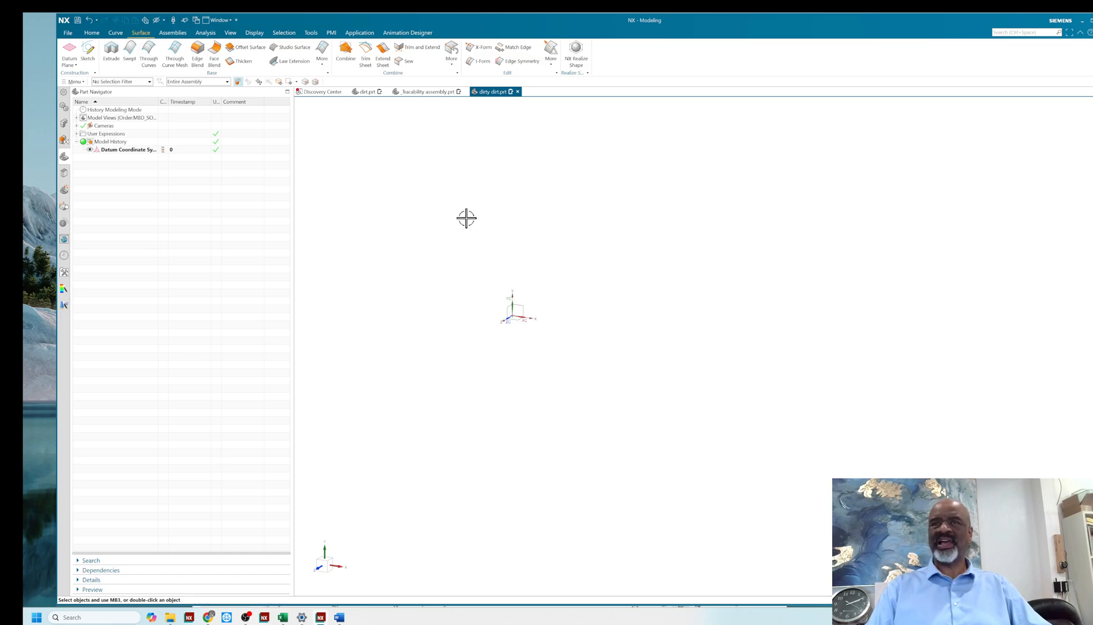
click(89, 51)
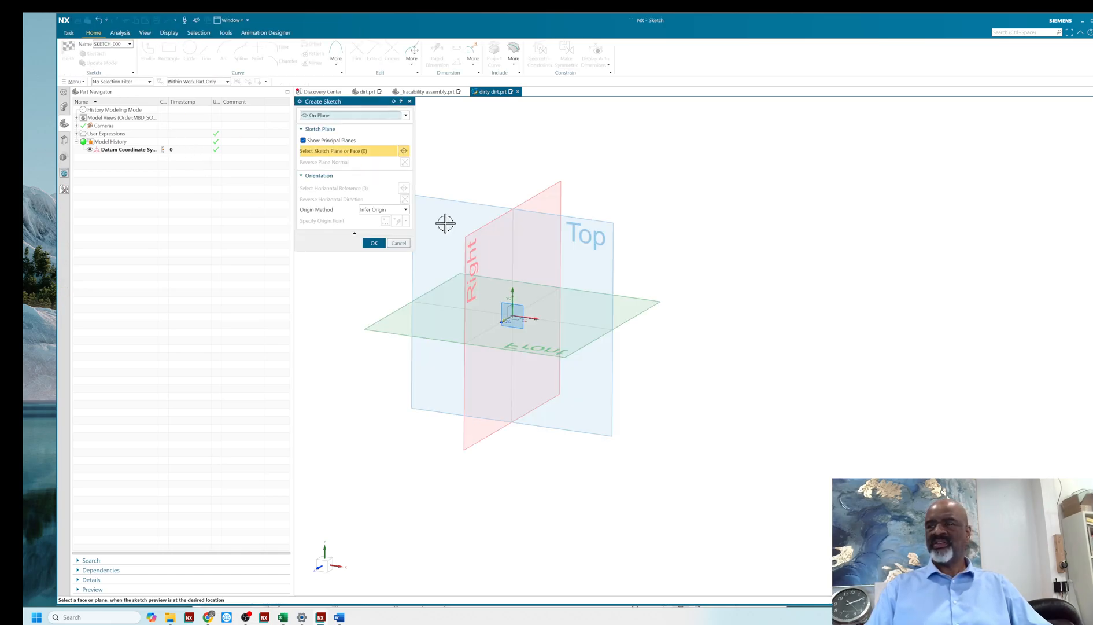
click(405, 115)
click(318, 124)
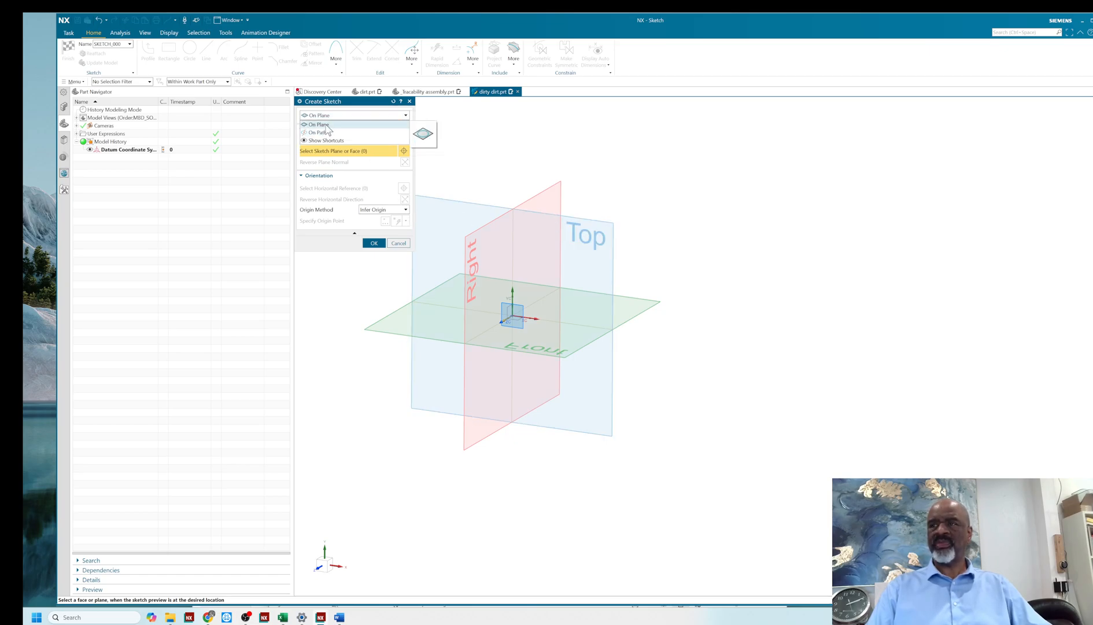
click(585, 226)
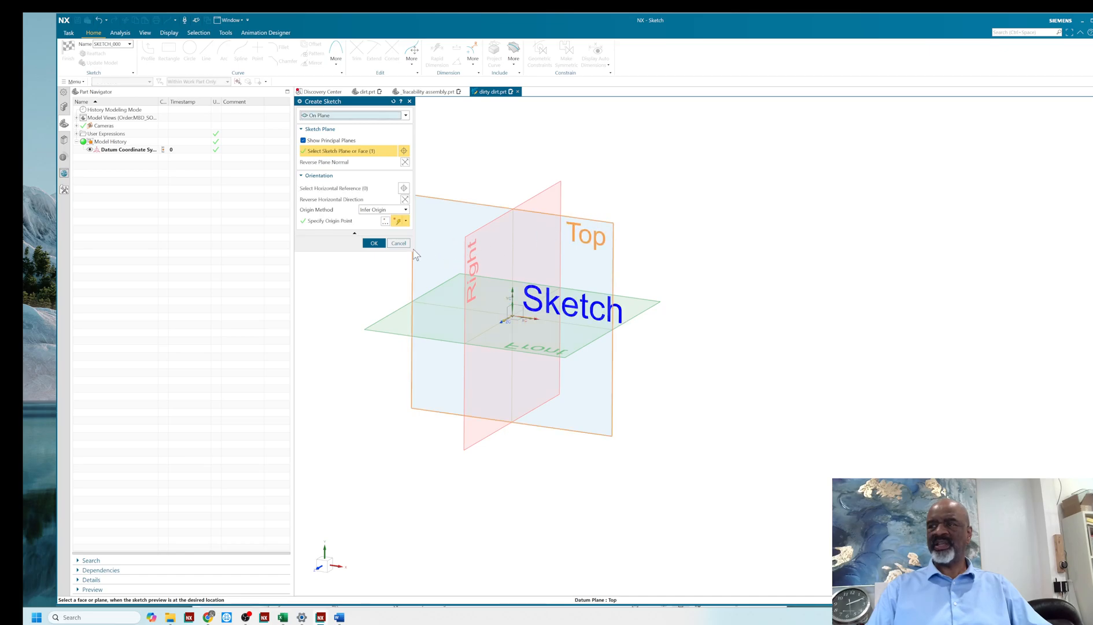
click(372, 243)
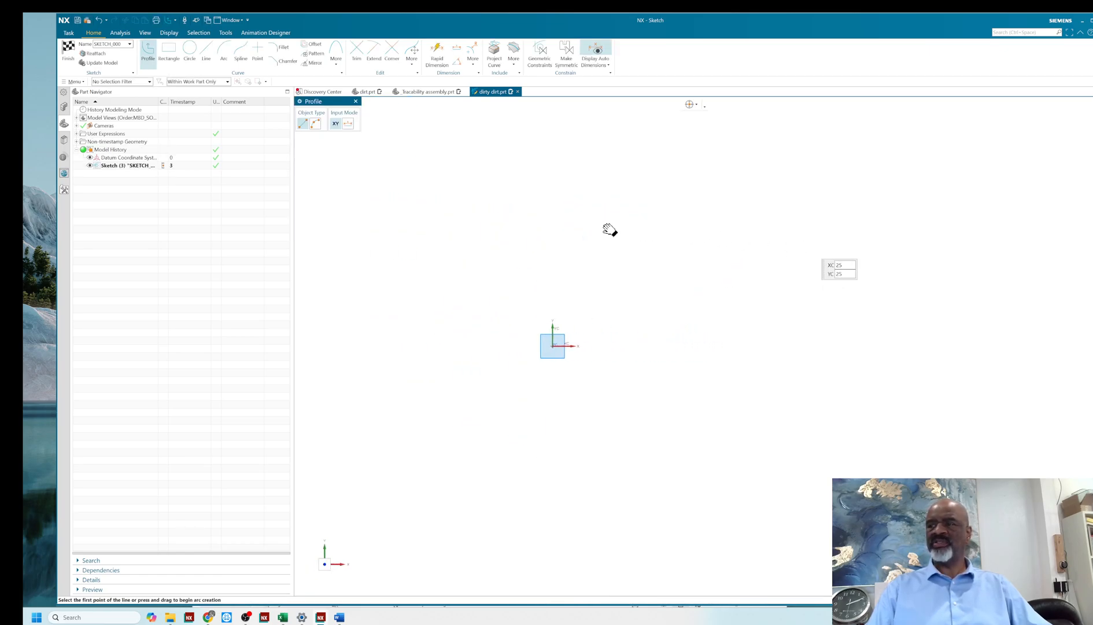
Step: Place a sketch point by Cursor Location about 22 in above the origin, slightly off the vertical axis
click(258, 51)
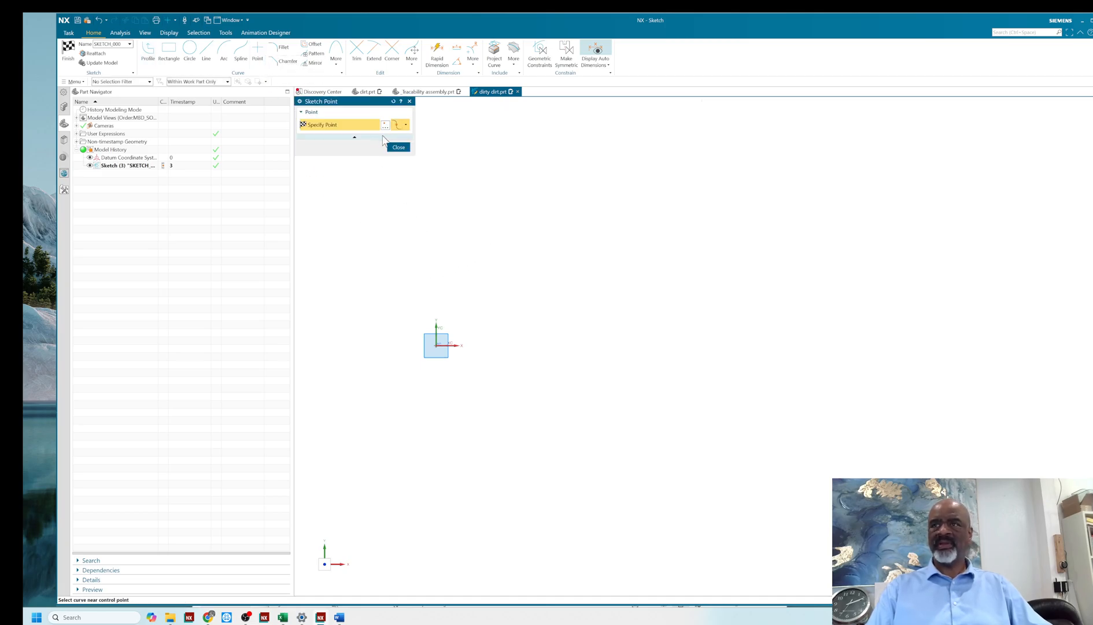
click(405, 125)
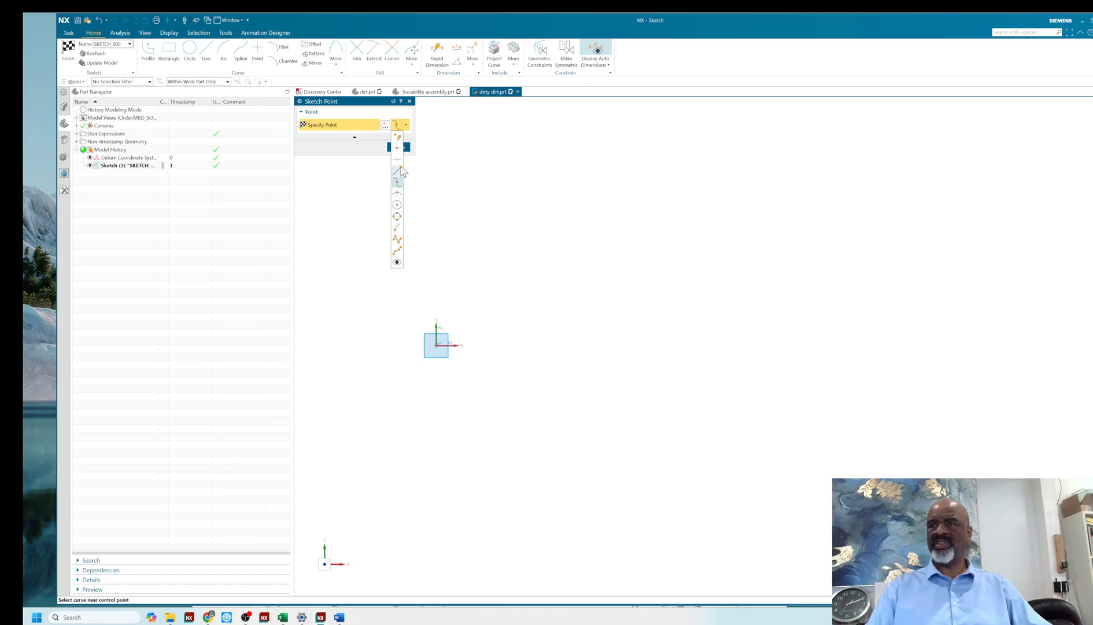
click(398, 159)
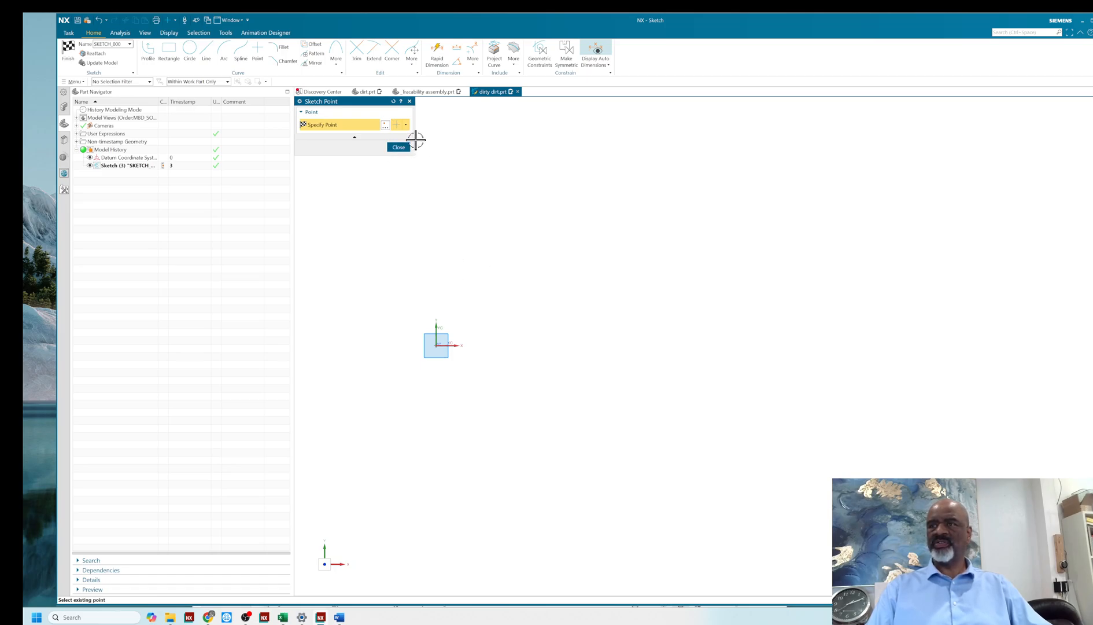
click(406, 125)
click(398, 147)
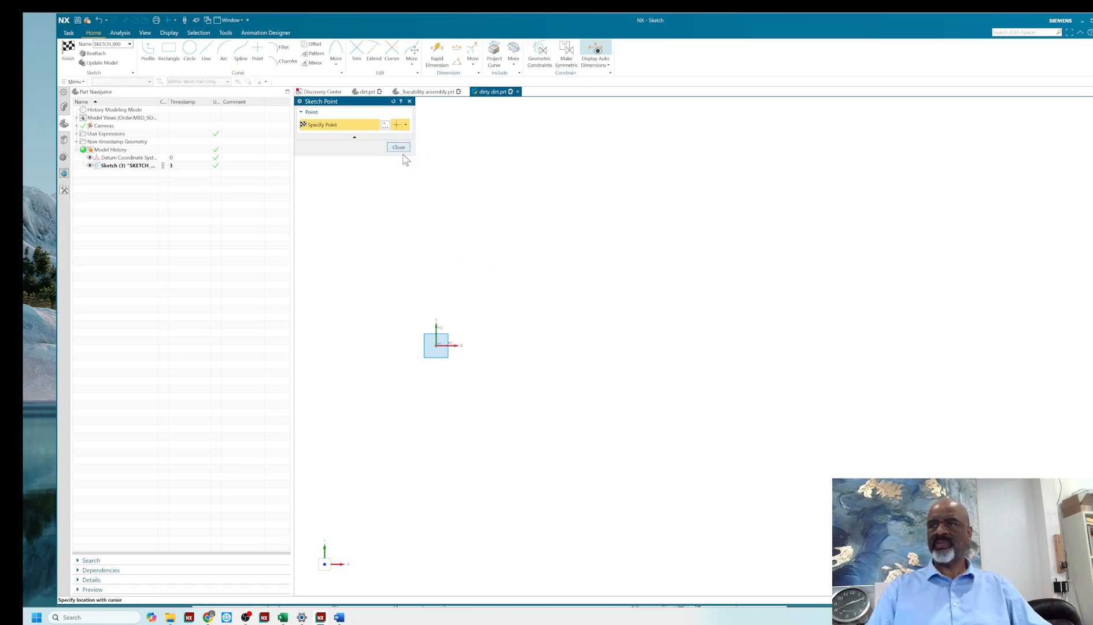
click(445, 248)
key(Escape)
Step: Constrain the sketch point to align vertically with the origin
key(c)
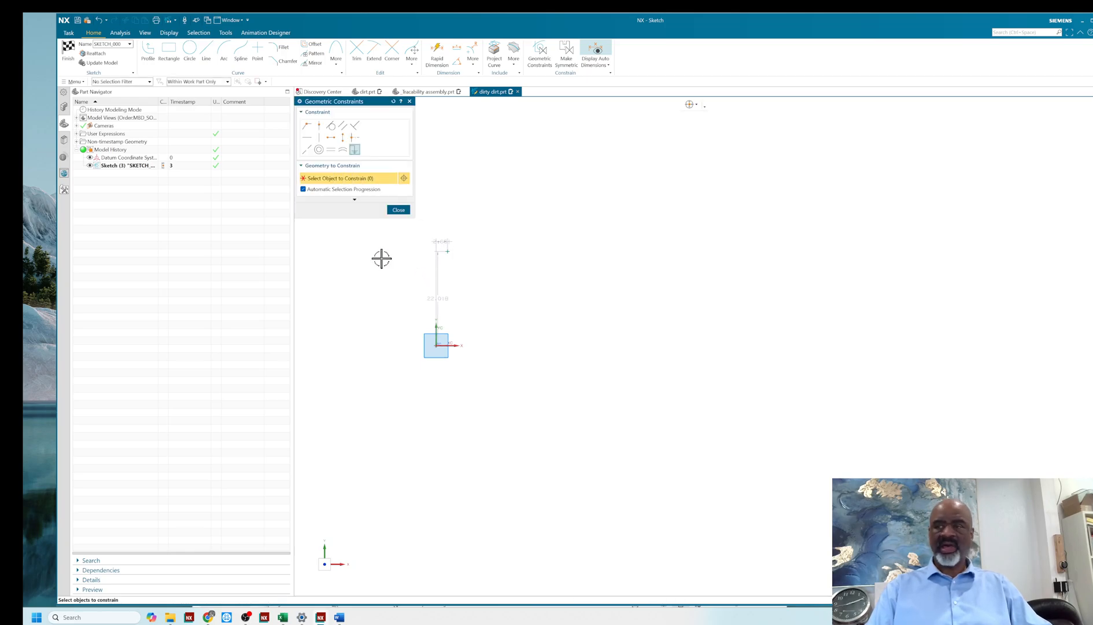
click(342, 137)
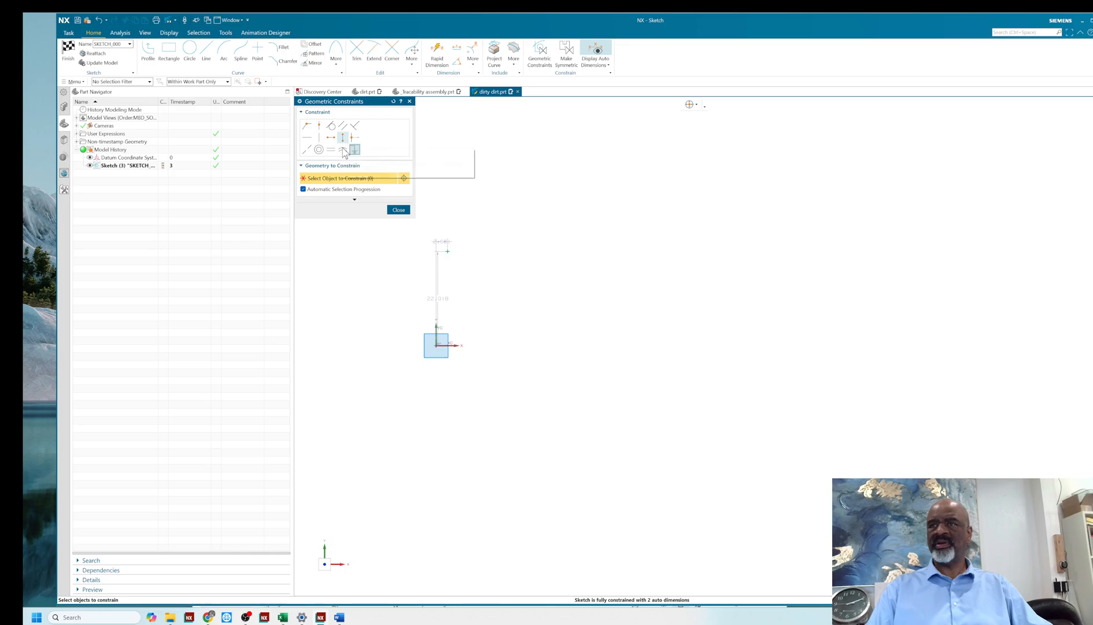
click(437, 341)
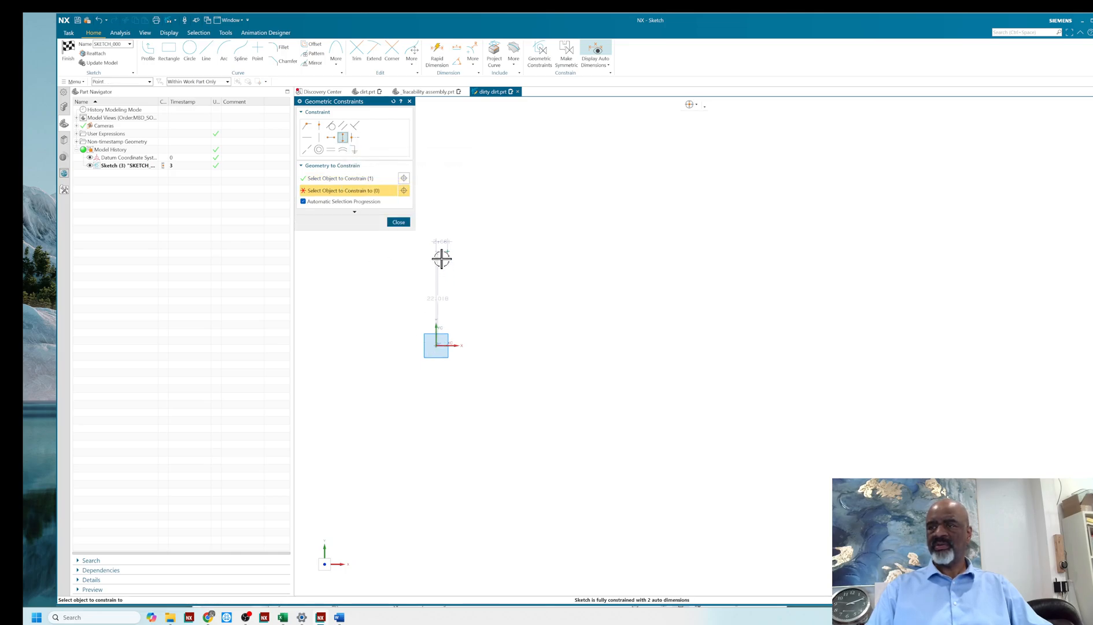
click(446, 251)
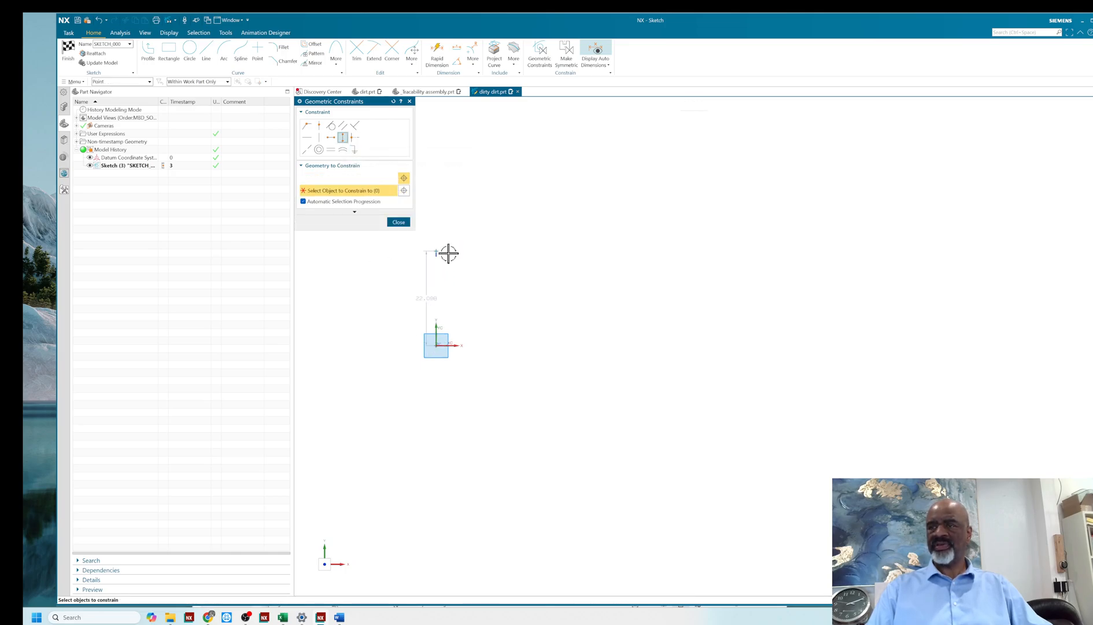
click(399, 222)
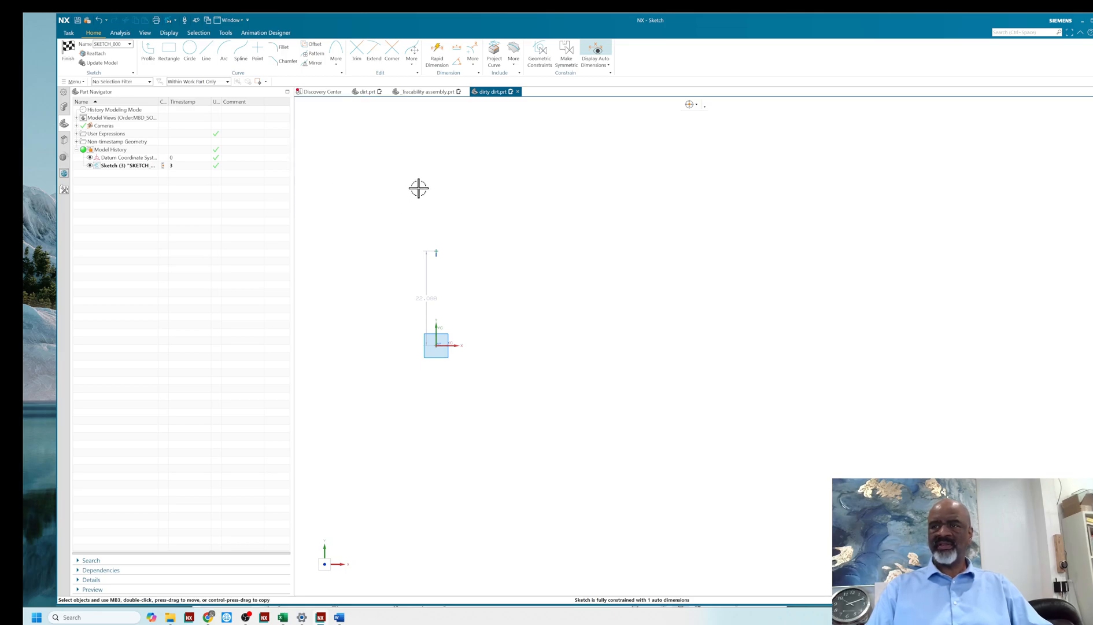
Step: Pattern the point linearly along the horizontal axis into eight points with a 4 in pitch
click(315, 55)
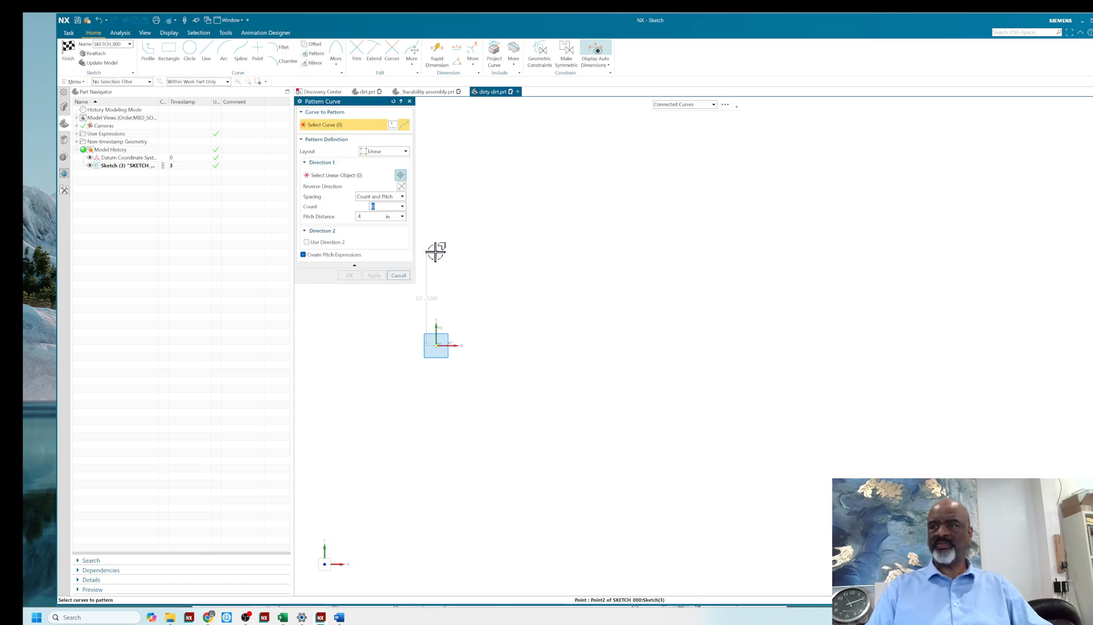
click(435, 251)
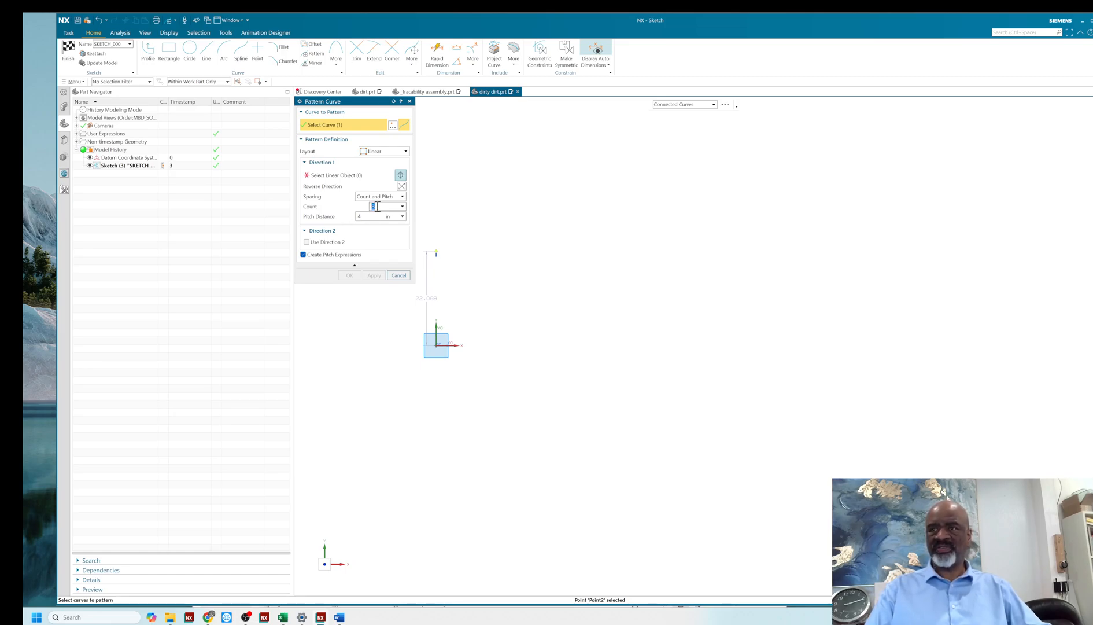
click(338, 175)
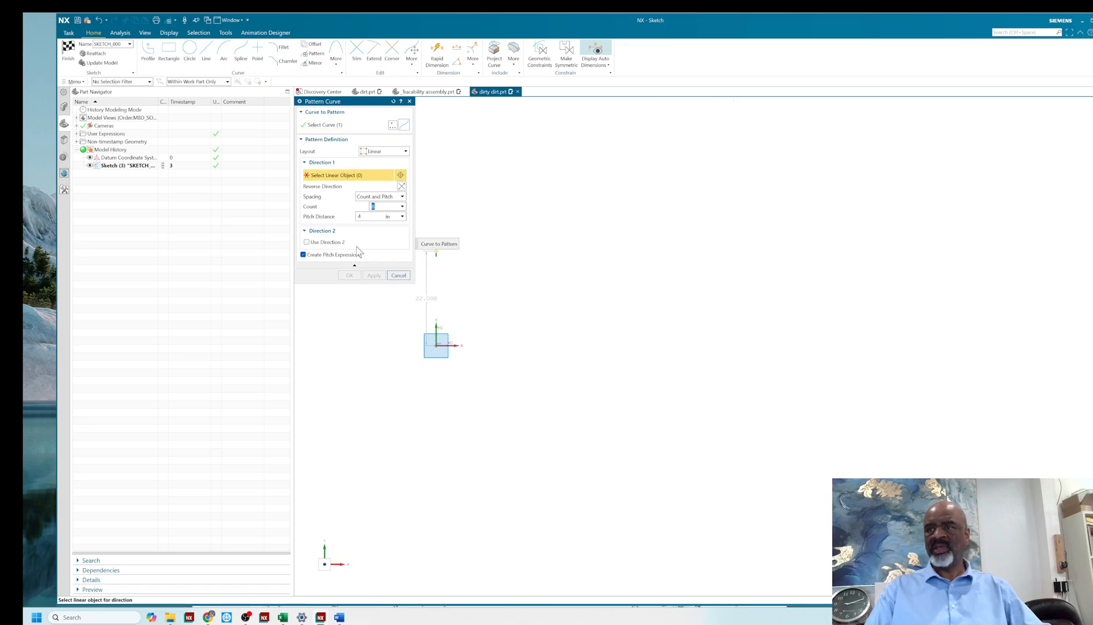
click(454, 345)
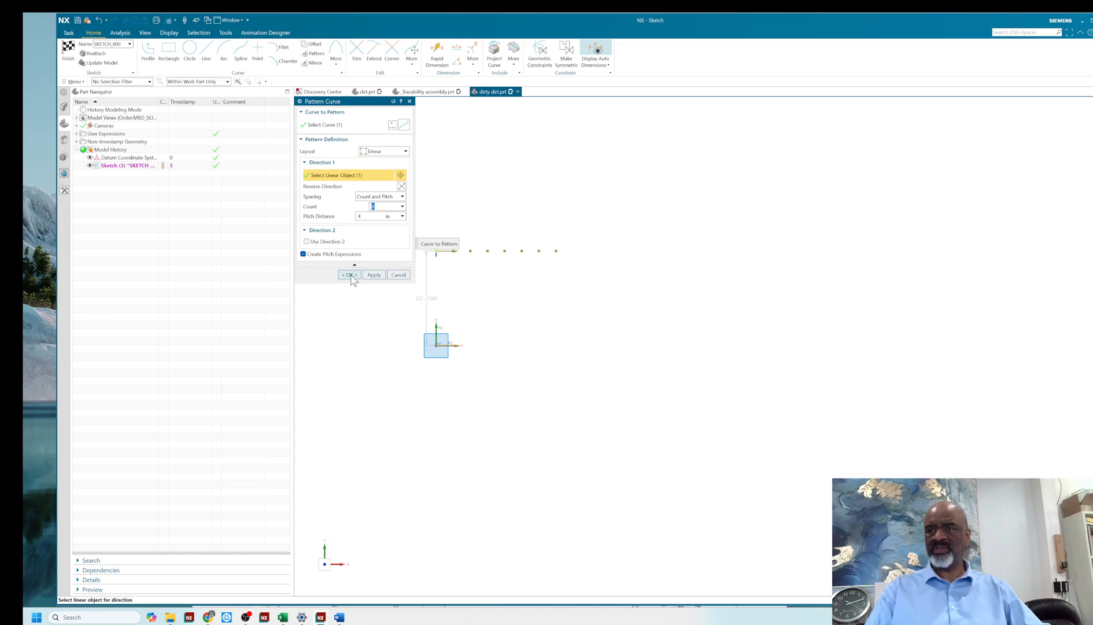
scroll(494, 229, up, 2)
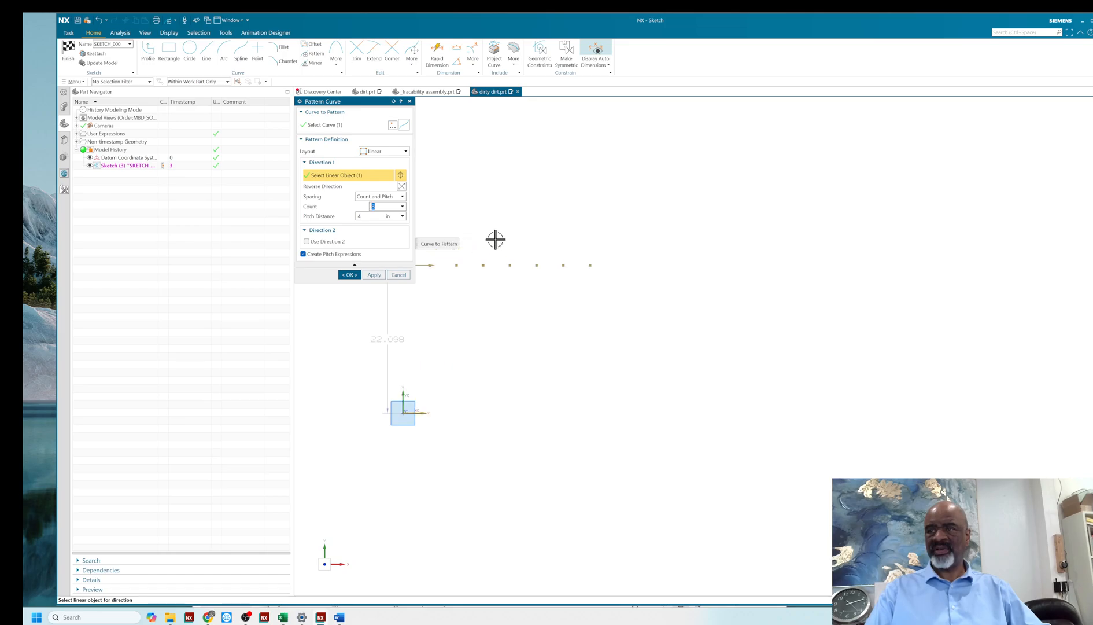
scroll(492, 243, down, 2)
scroll(451, 237, up, 3)
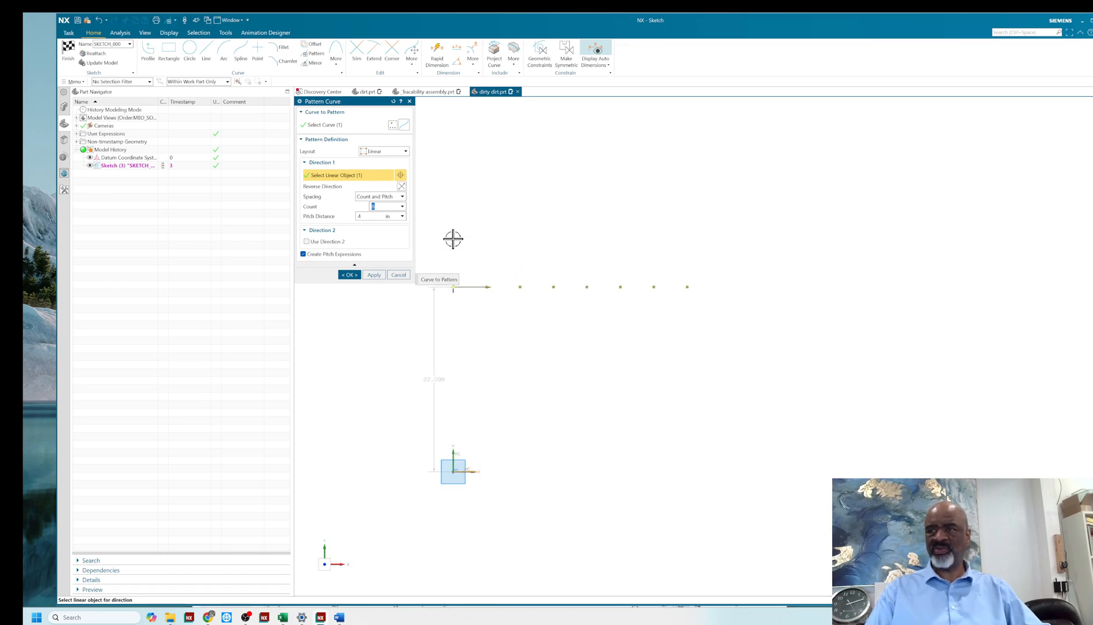
click(350, 275)
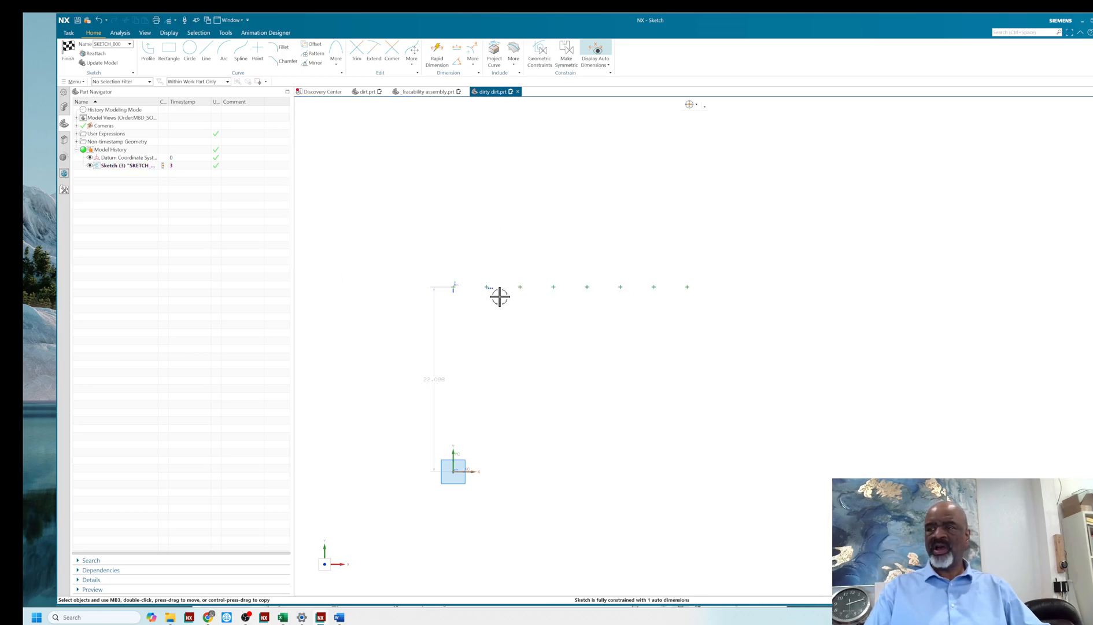
Step: Delete the Linear Pattern constraint from the row of points so each one can move independently
scroll(498, 298, up, 2)
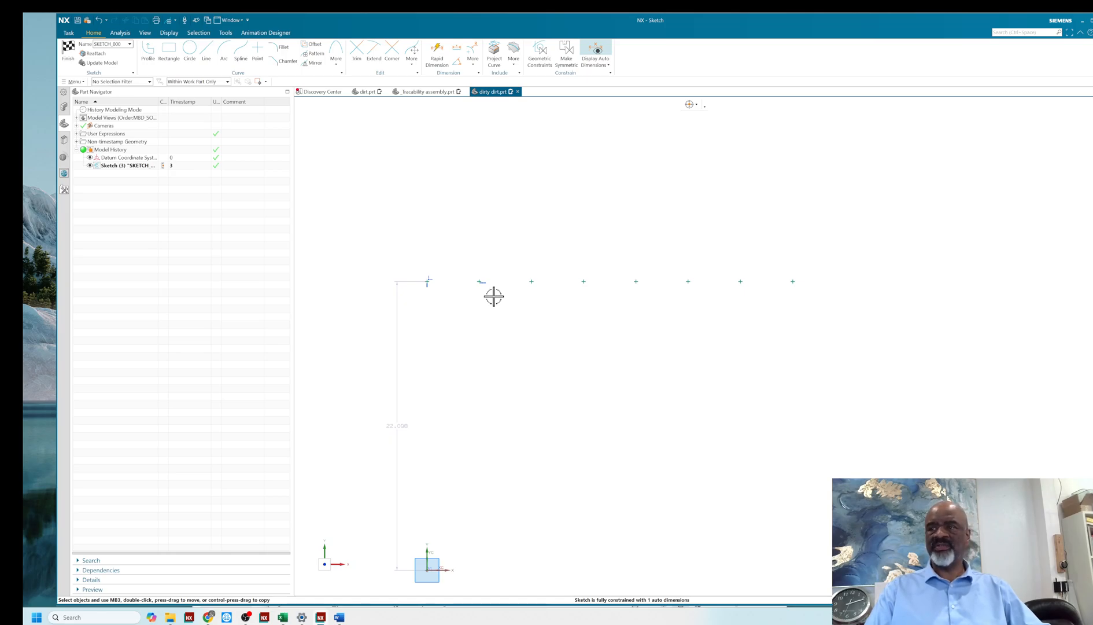
scroll(493, 297, up, 1)
scroll(493, 296, down, 2)
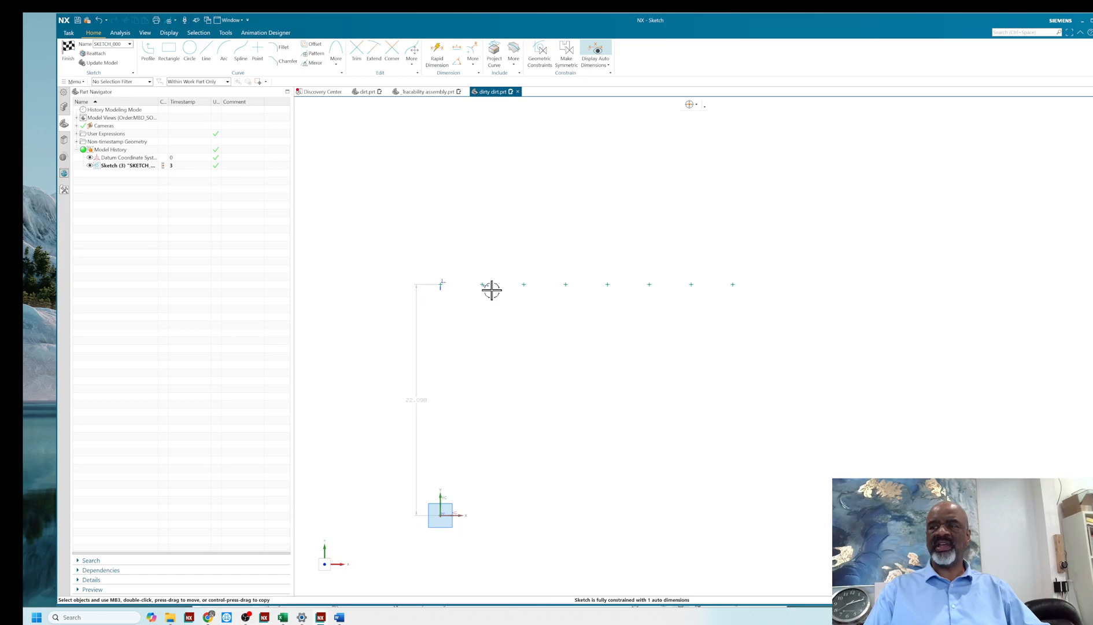
click(488, 288)
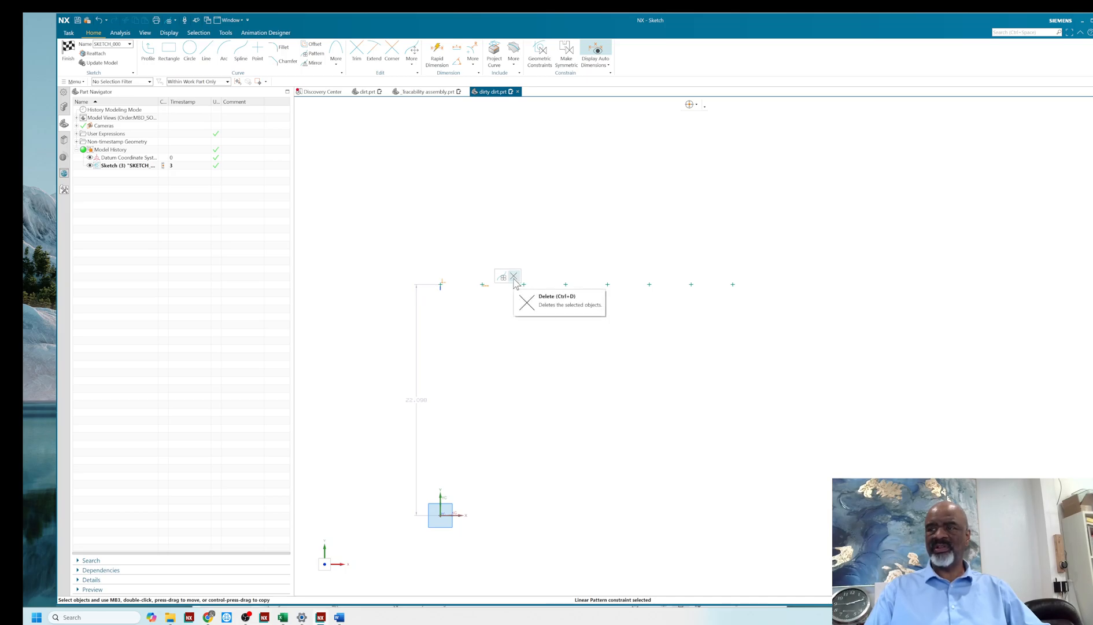
click(514, 277)
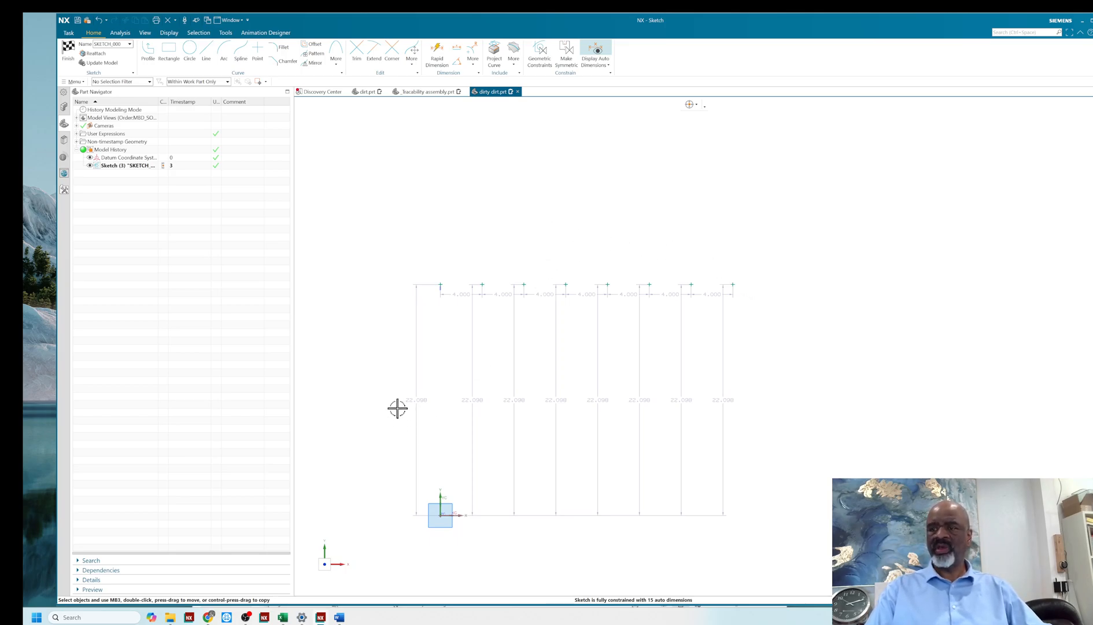
Step: Set the height dimension of the first point, above the origin, to 22 in
double_click(414, 400)
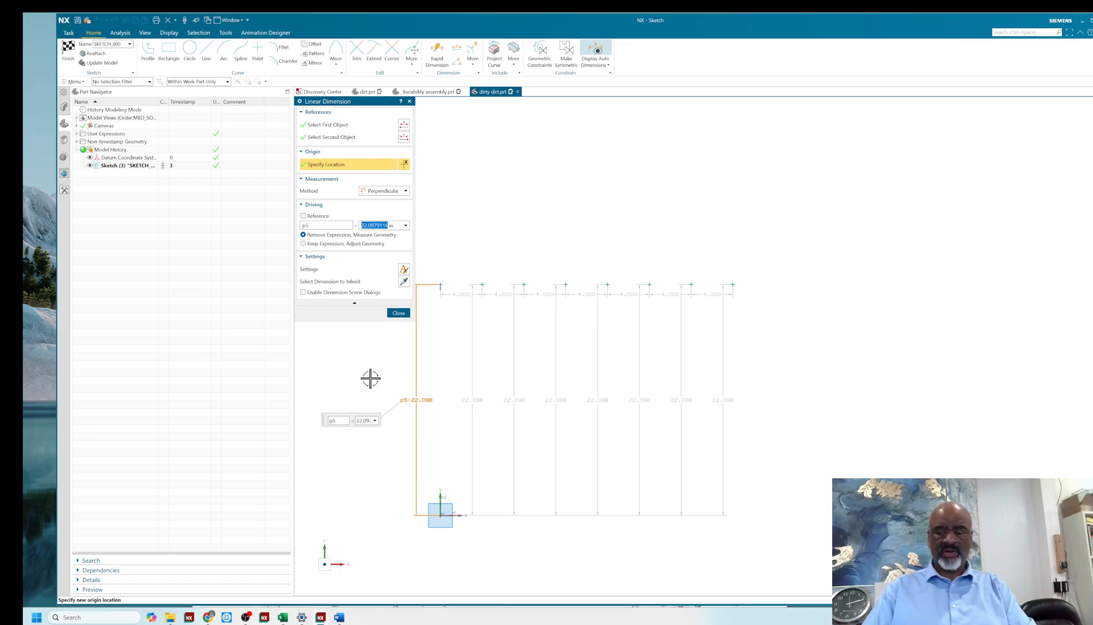
click(399, 313)
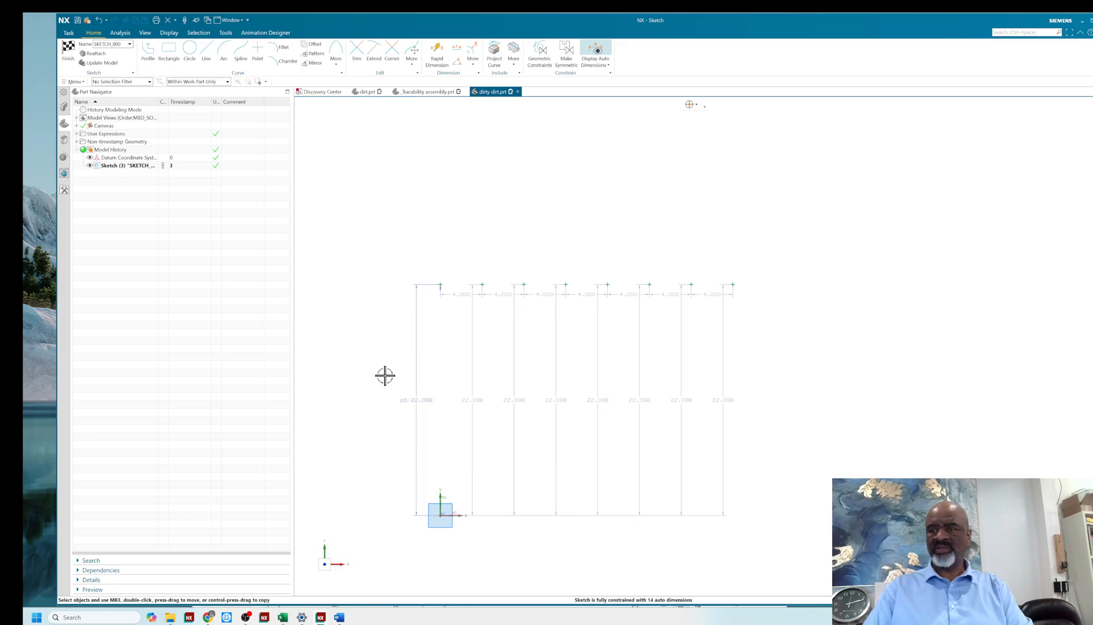
double_click(410, 399)
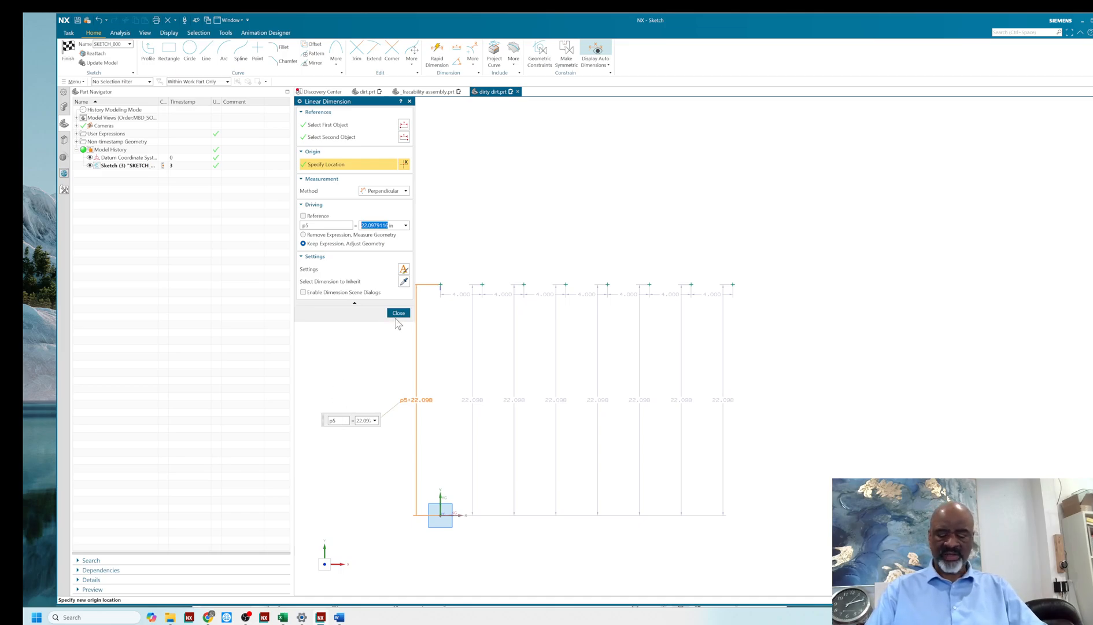
text(22)
key(Return)
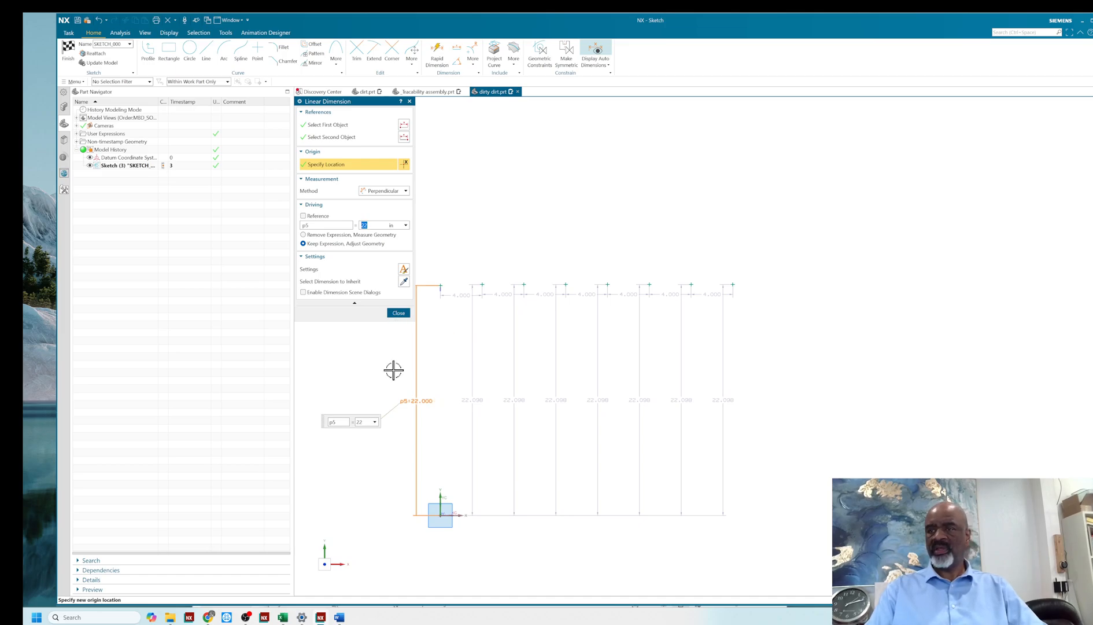
click(396, 315)
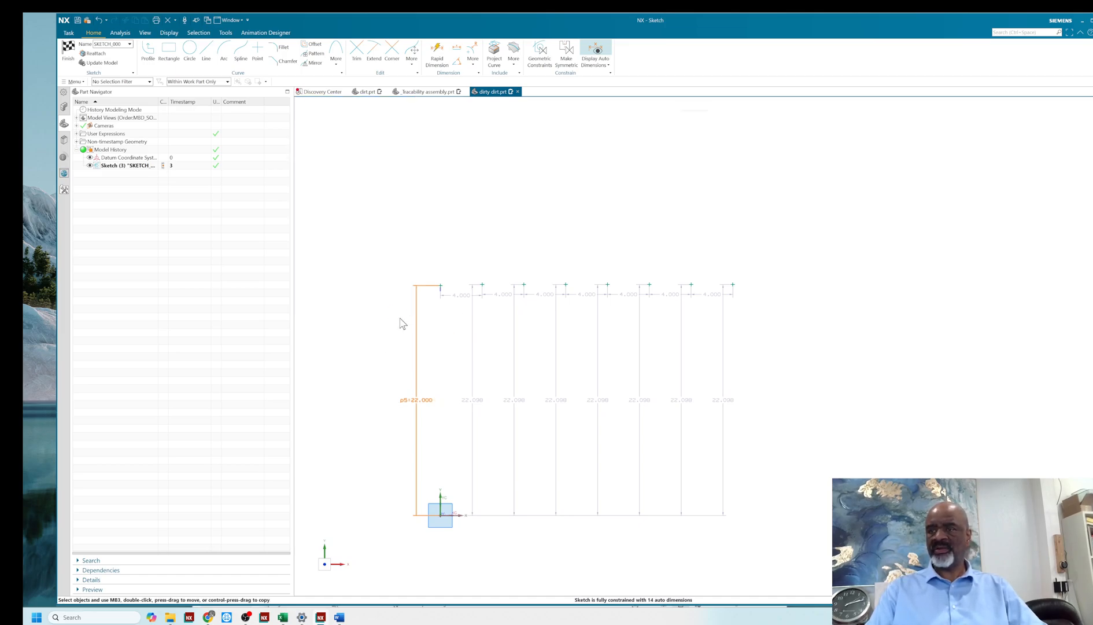
Step: Set the height dimensions of the second and third points in the row to 22 in each
double_click(472, 352)
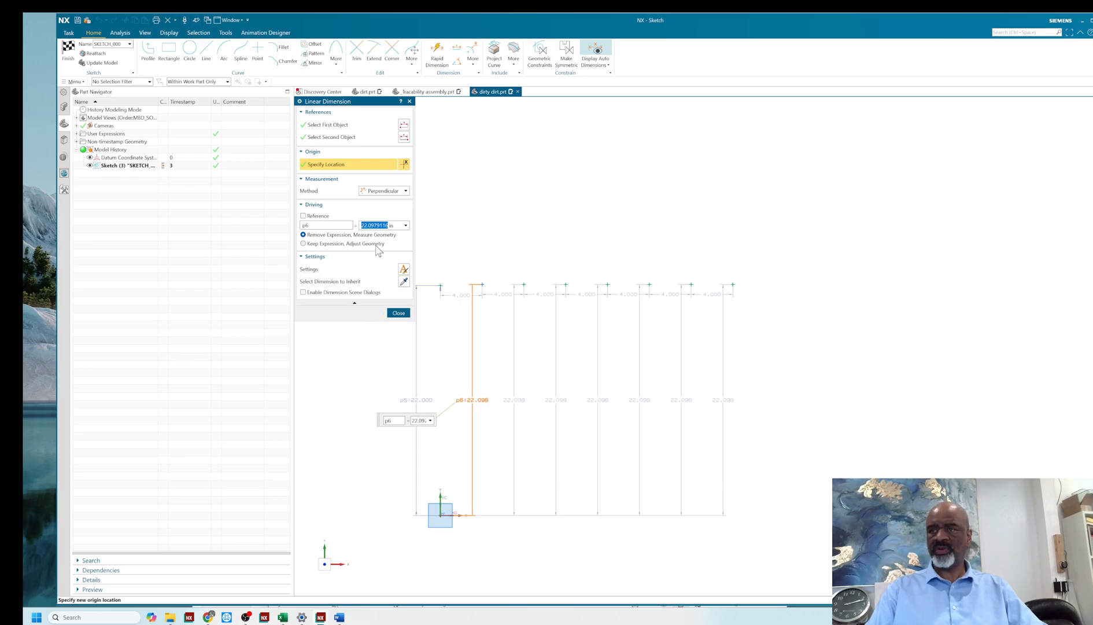
text(22)
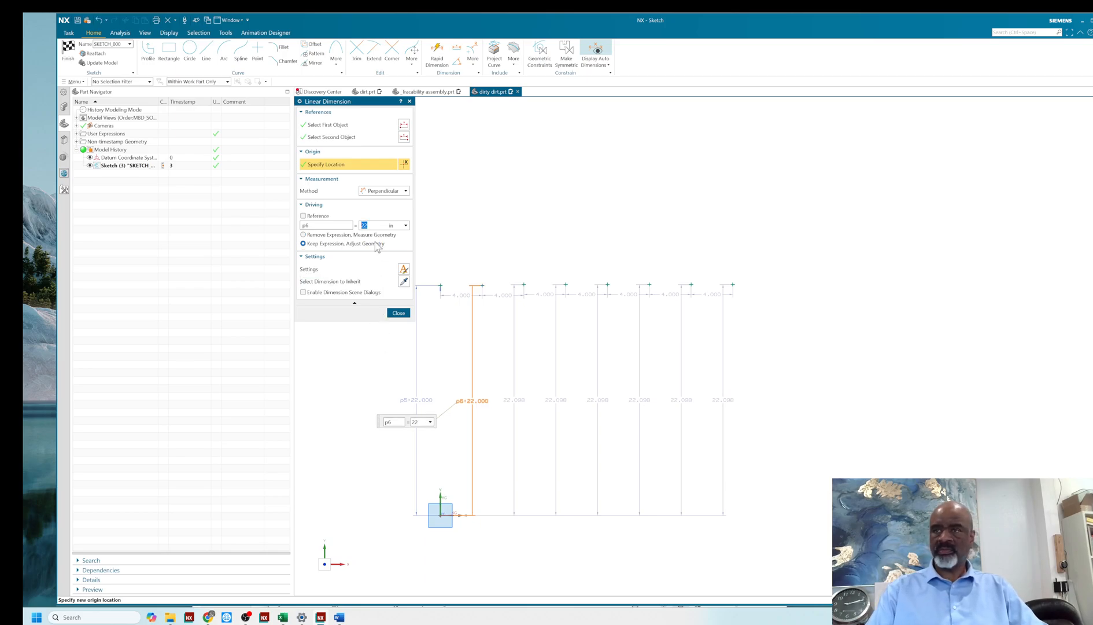
click(398, 312)
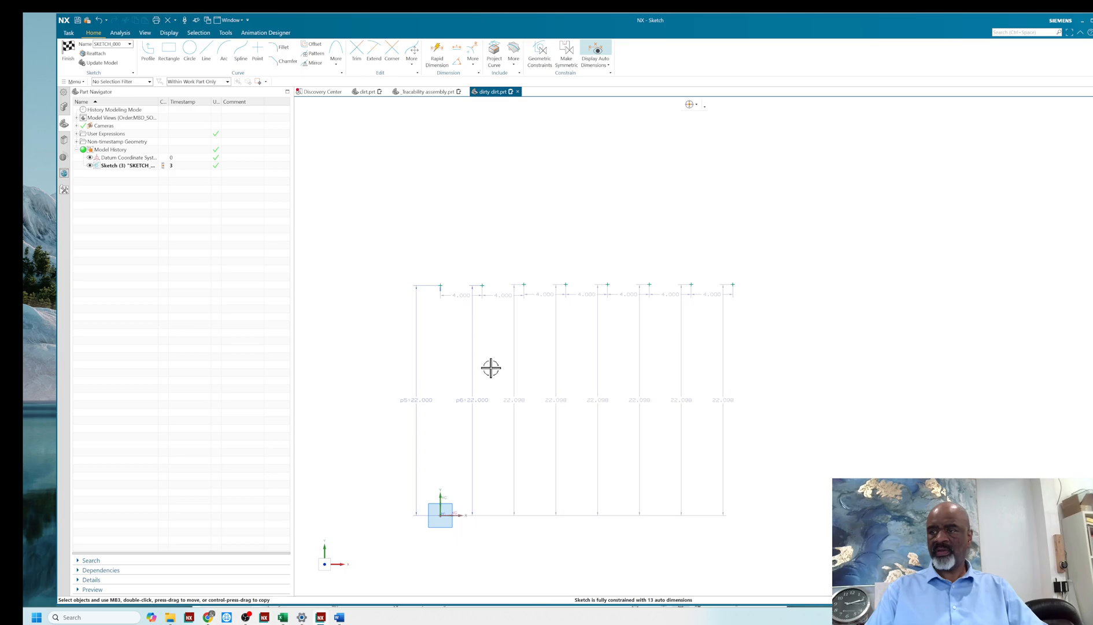
double_click(515, 395)
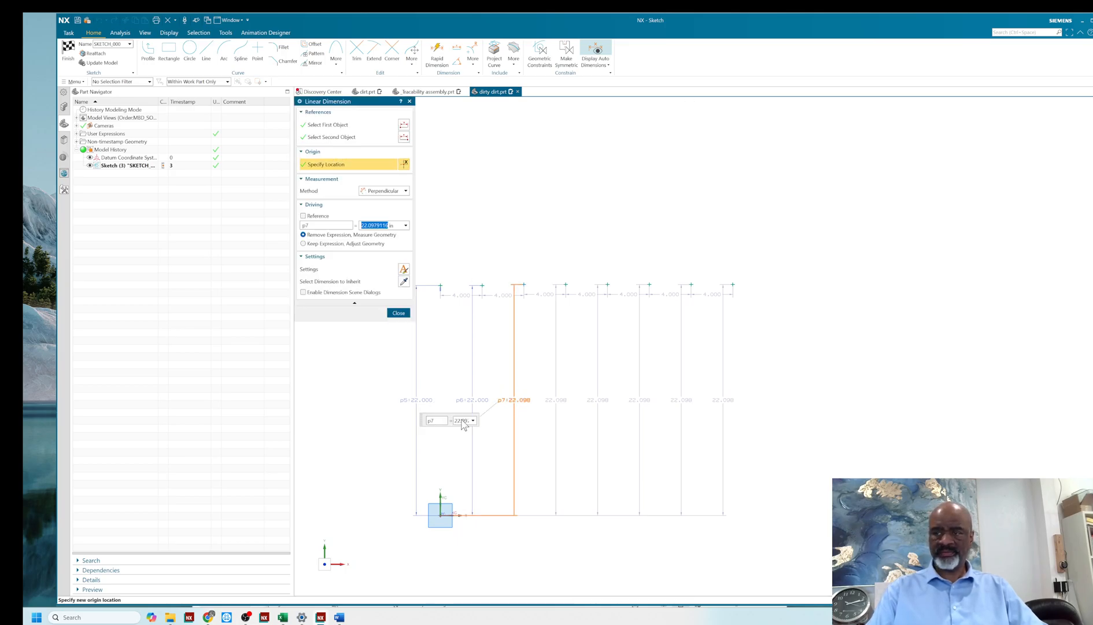
text(22)
key(Return)
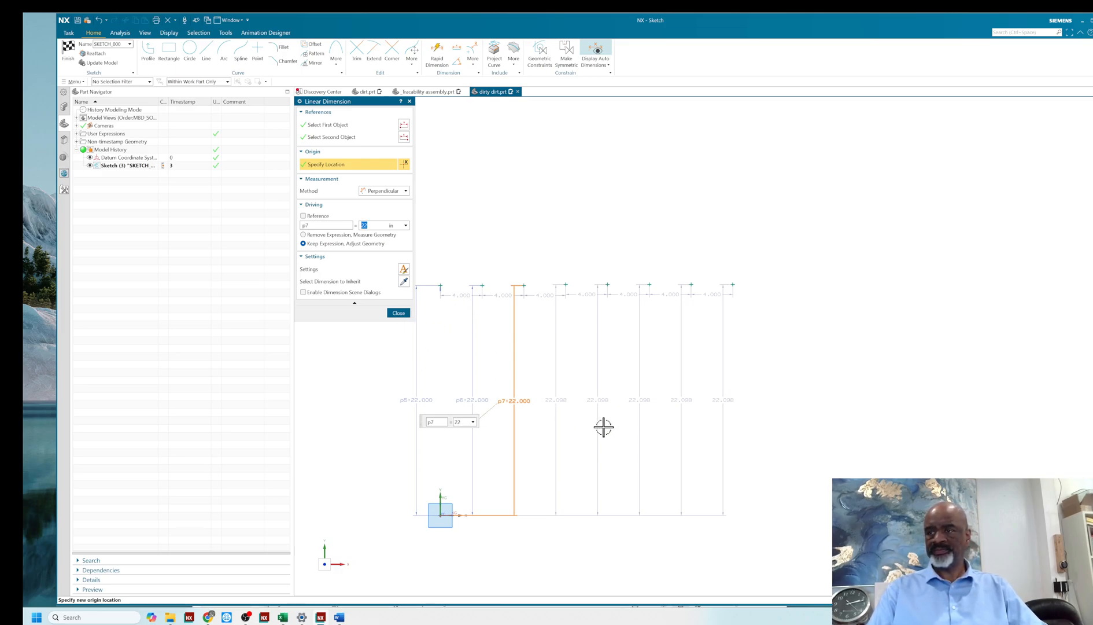
click(399, 313)
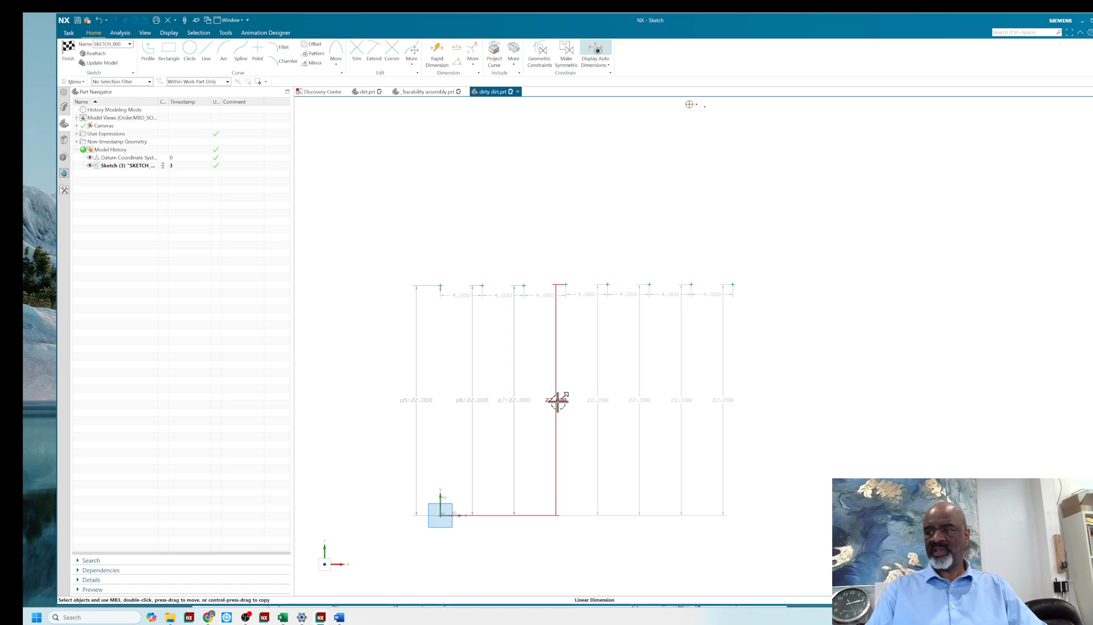
Step: Set the height dimensions of the fourth and fifth points in the row to 22 in each
double_click(553, 395)
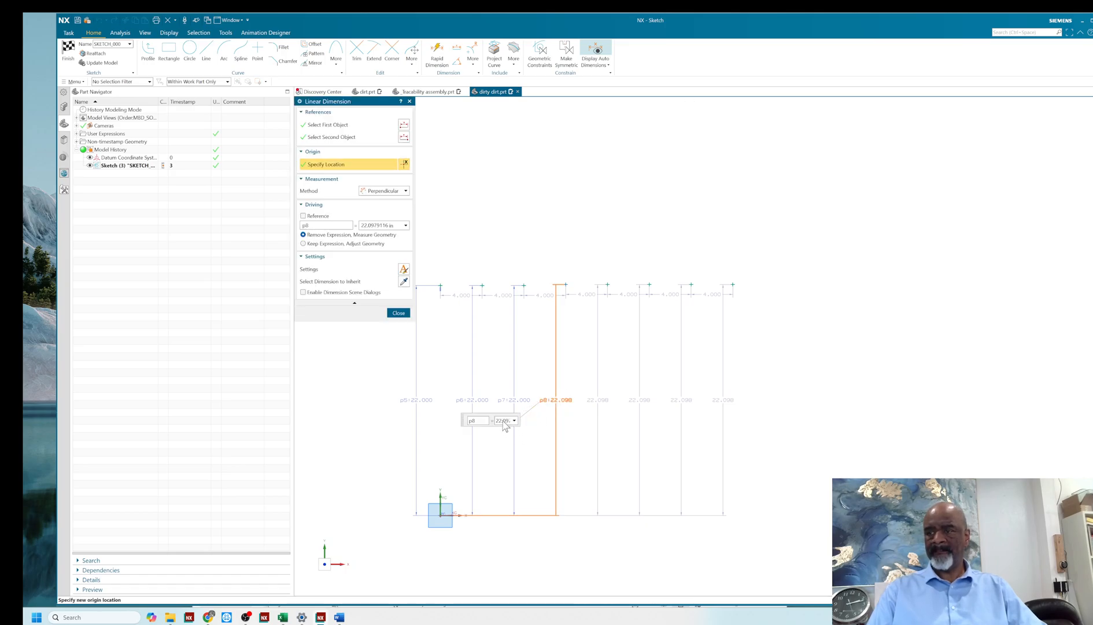
text(22)
key(Return)
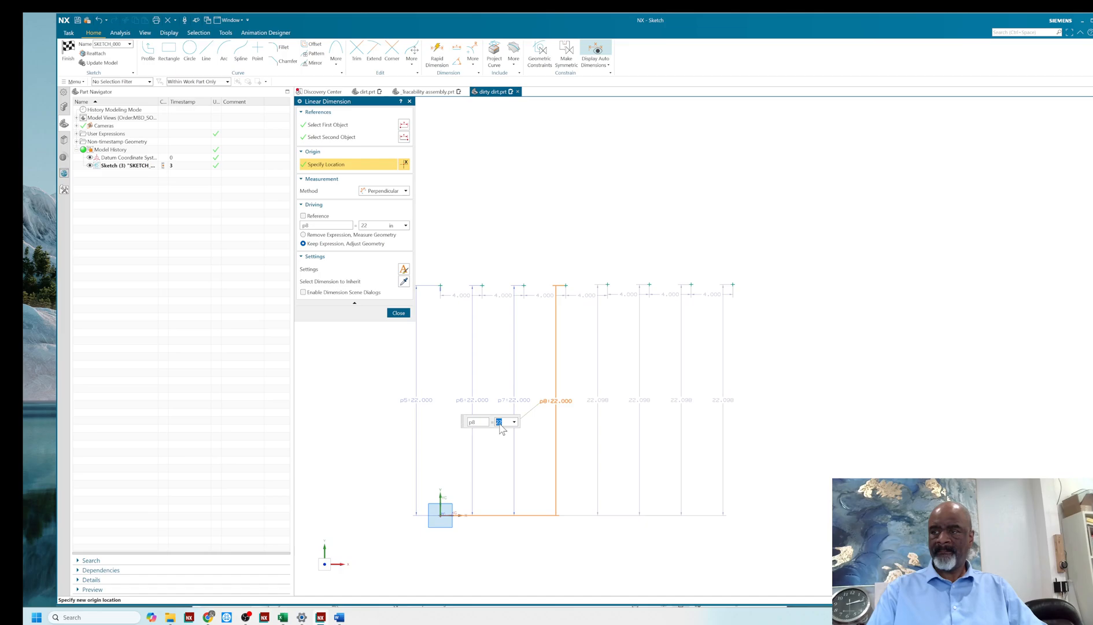
double_click(599, 399)
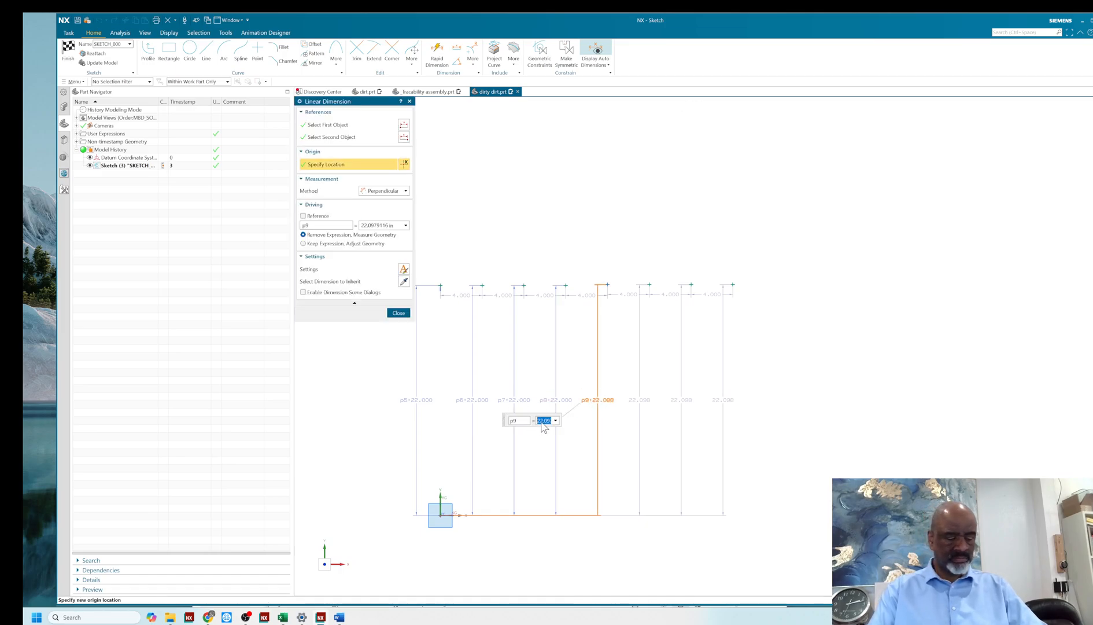
text(22)
key(Return)
Step: Set the height dimensions of the sixth, seventh and eighth points in the row to 22 in each
double_click(634, 399)
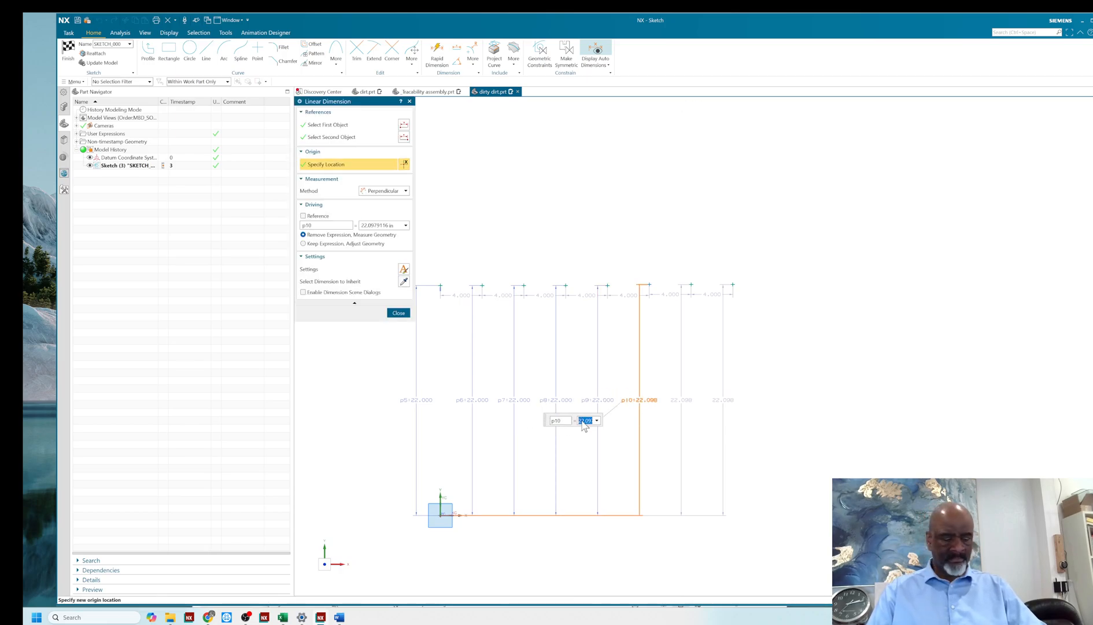
text(22)
key(Return)
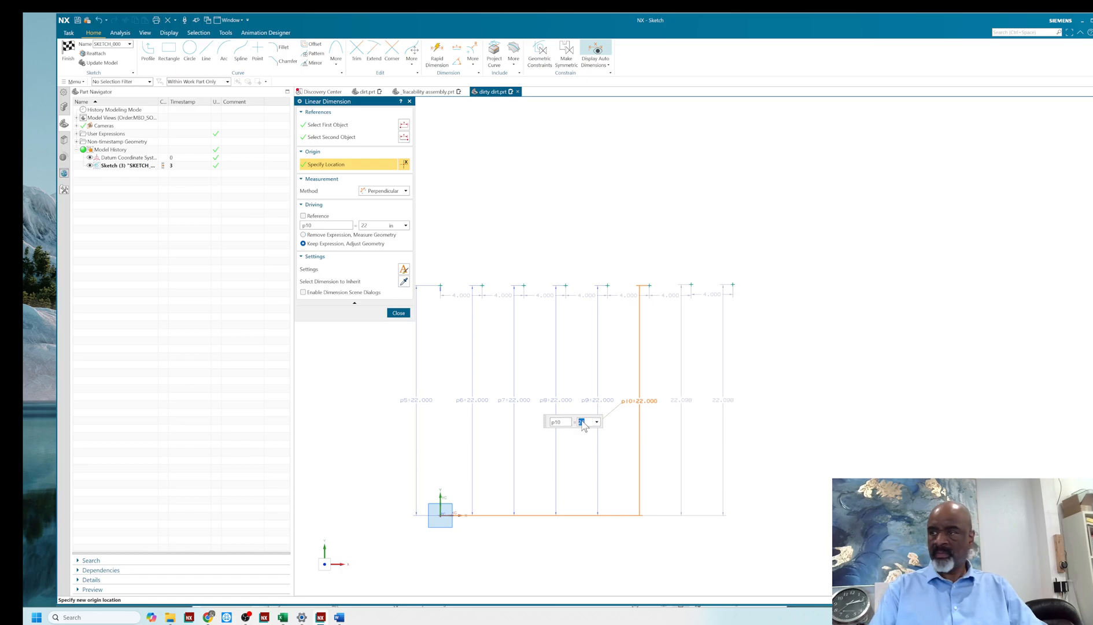
double_click(682, 400)
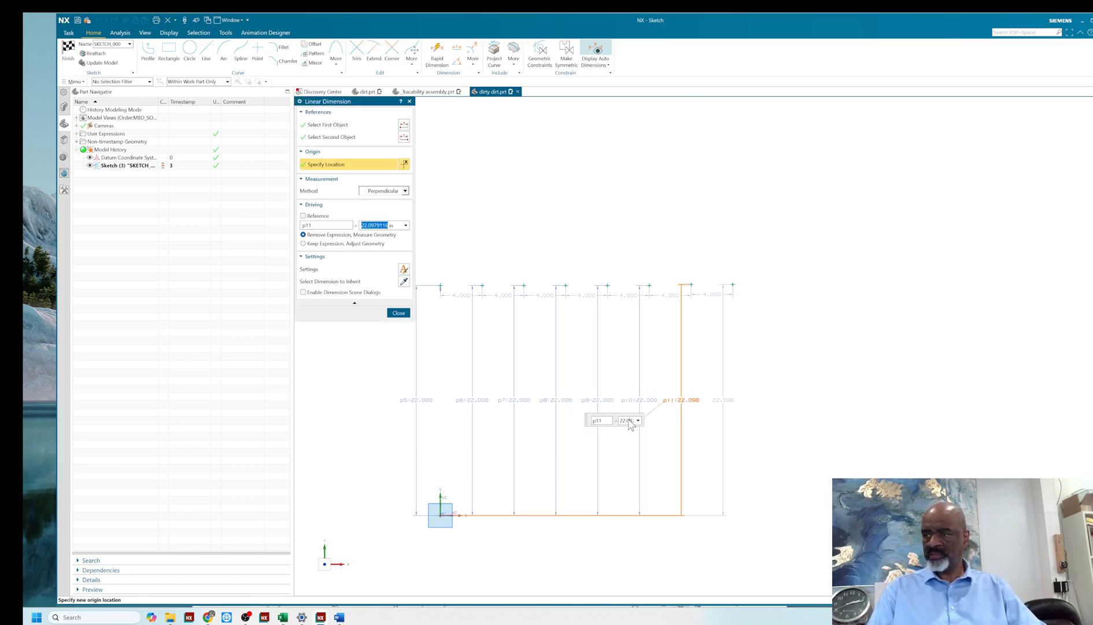
double_click(628, 421)
text(22)
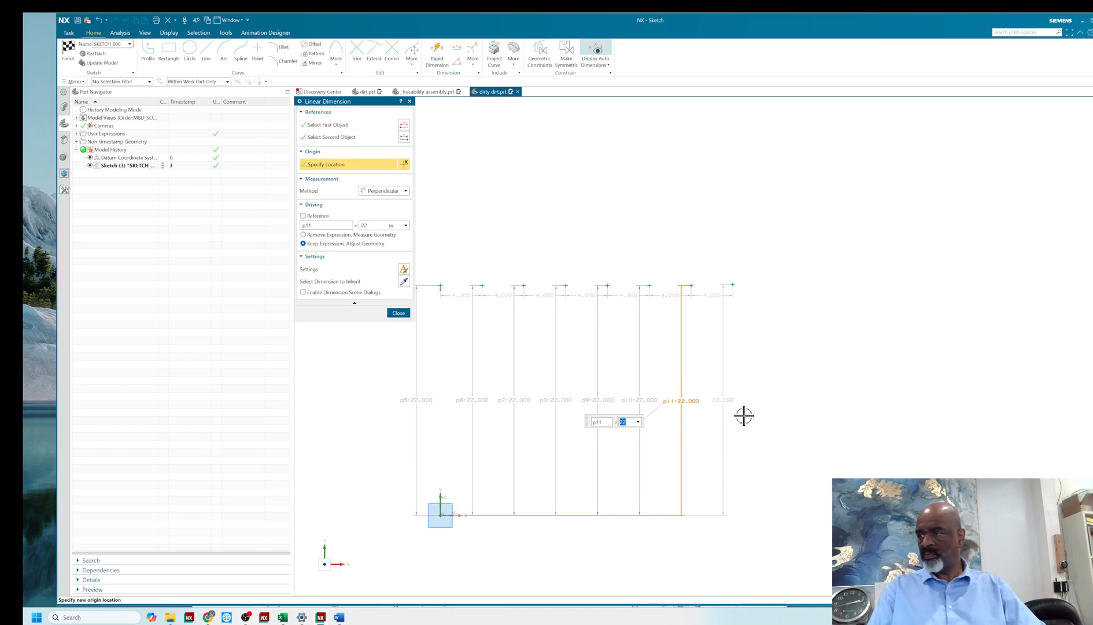
key(Return)
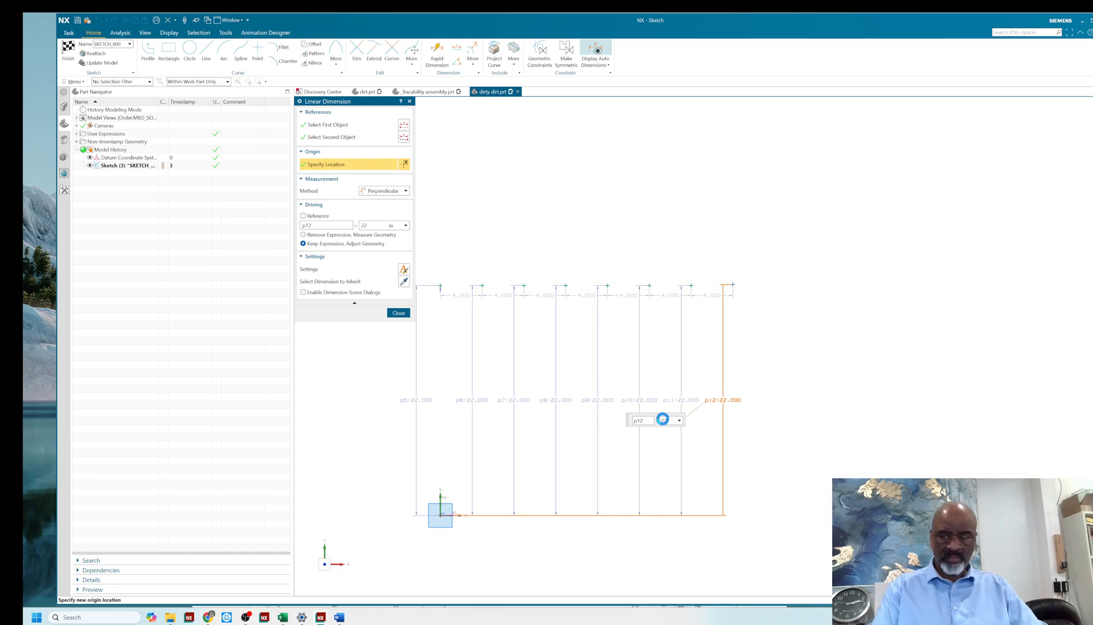
click(398, 312)
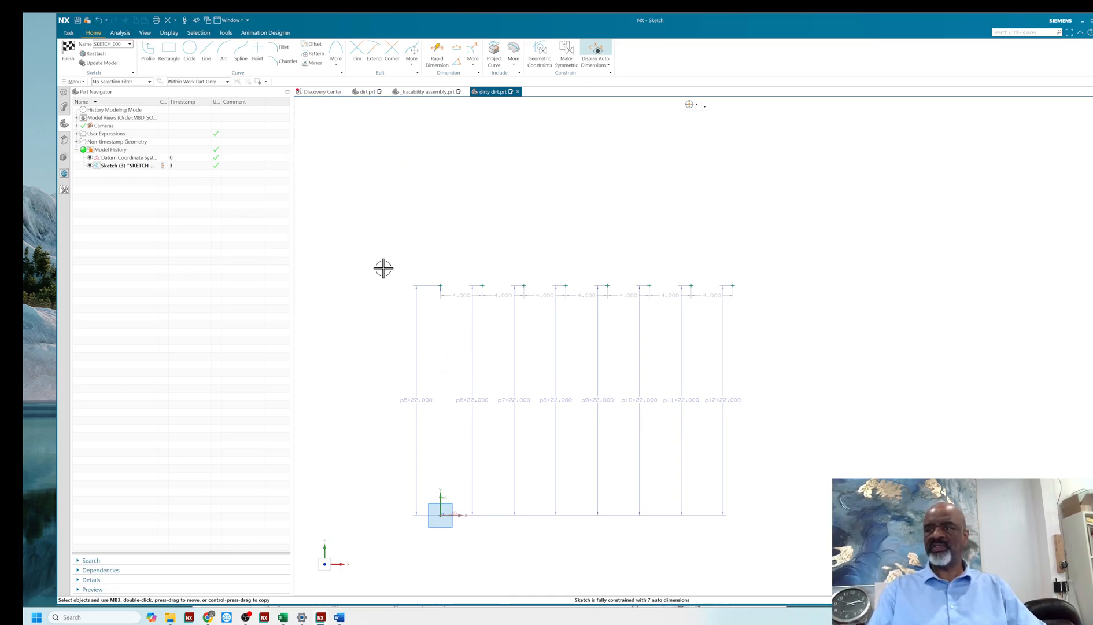
Step: Draw a Through Points studio spline that passes through all eight sketch points in order, starting above the origin
click(240, 51)
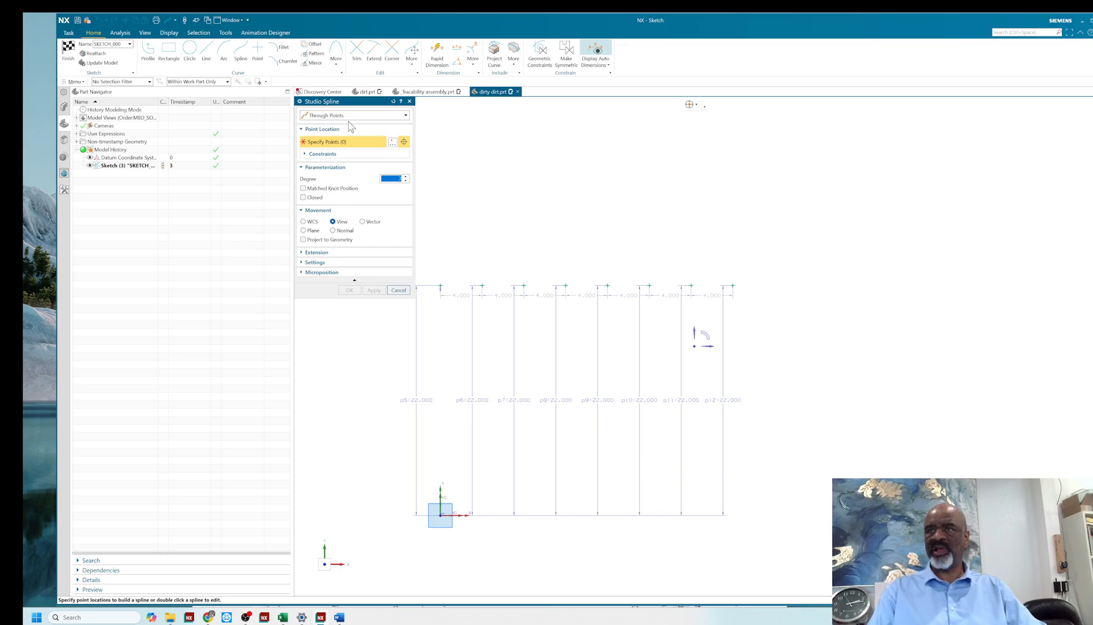
click(705, 108)
click(697, 105)
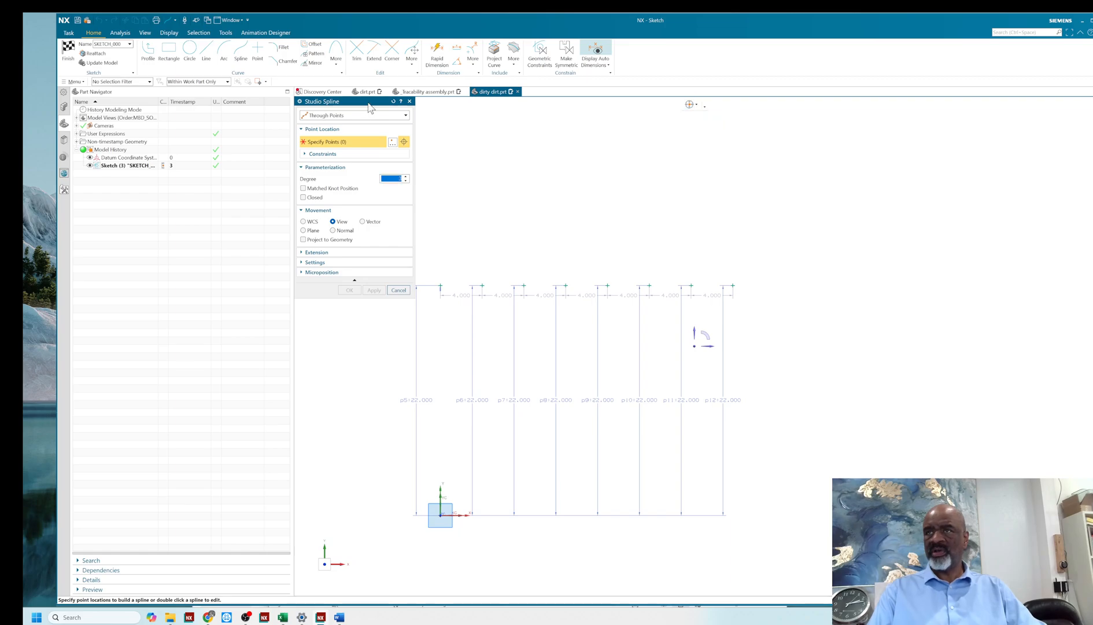
drag(368, 101, 328, 120)
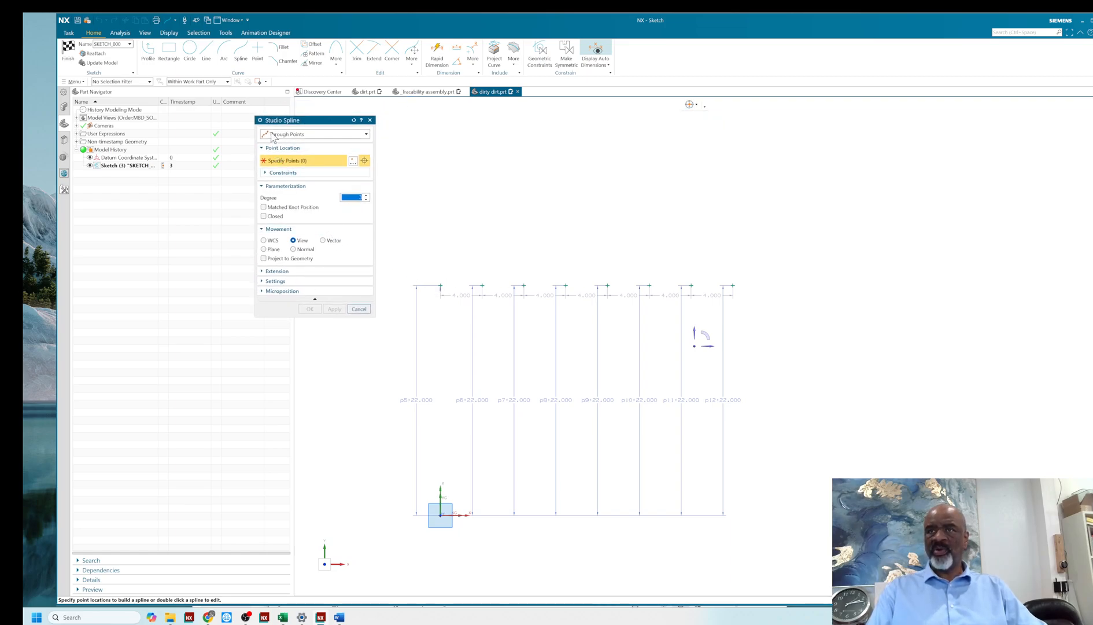
click(441, 286)
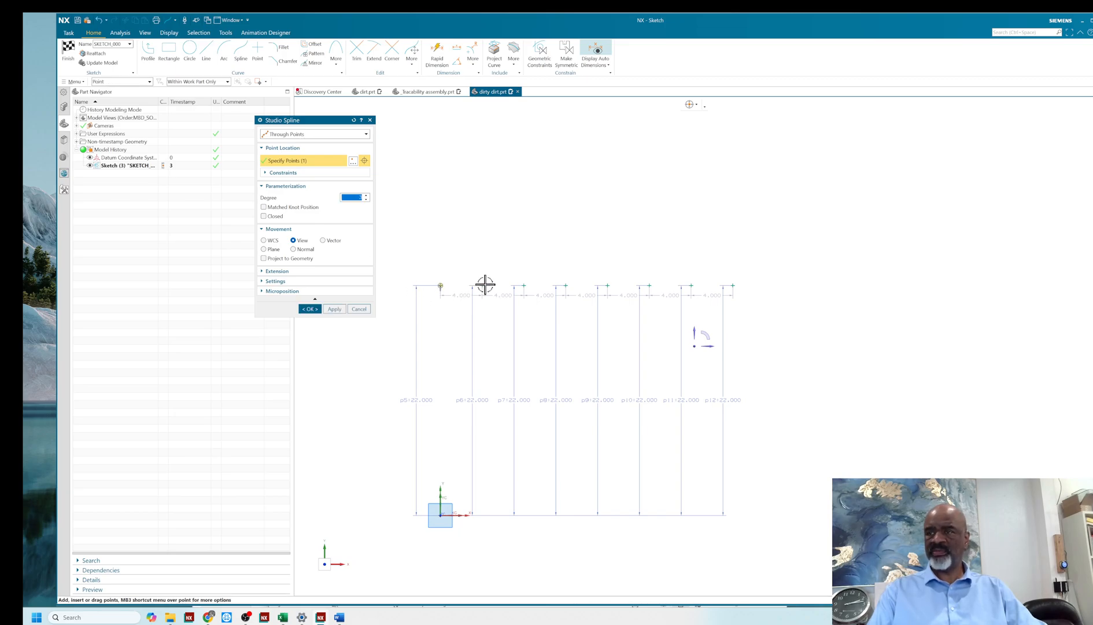
click(482, 286)
click(523, 286)
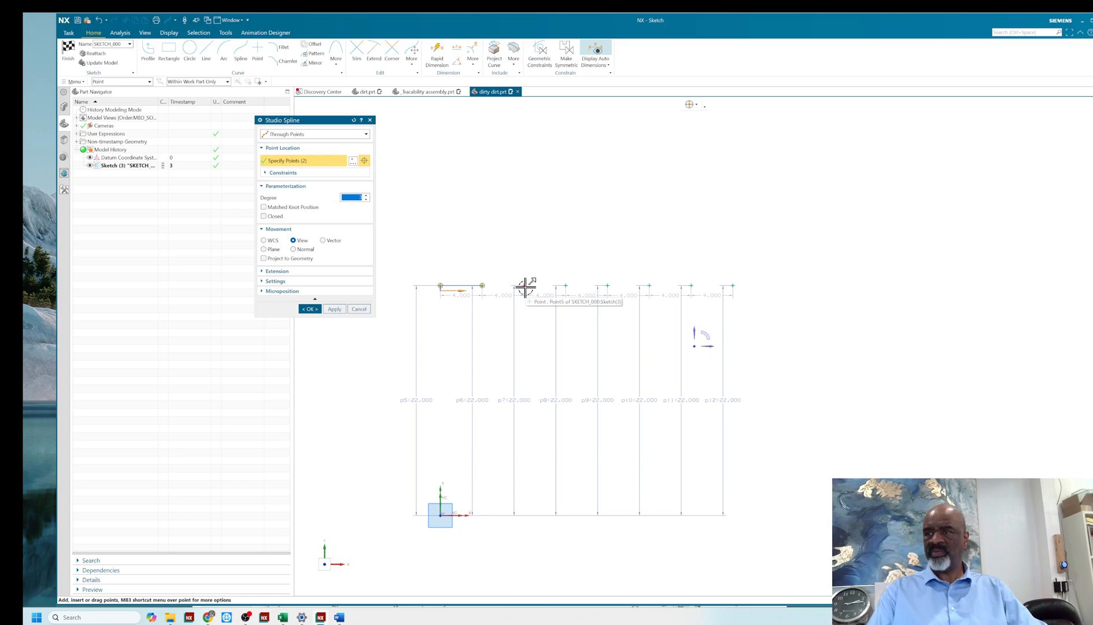
click(565, 286)
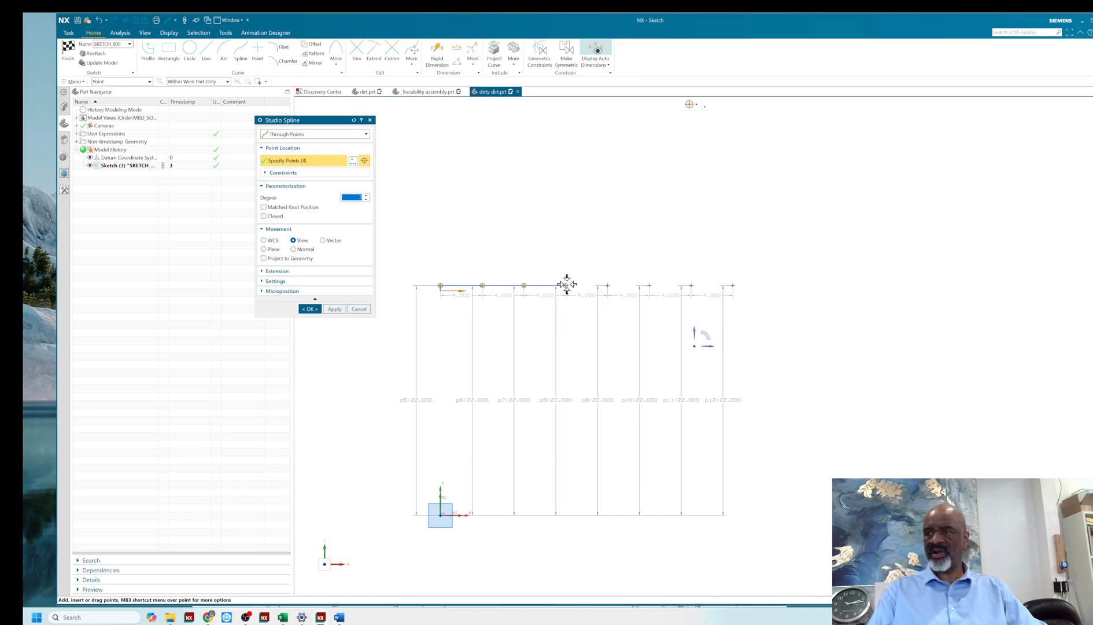
click(607, 286)
click(649, 286)
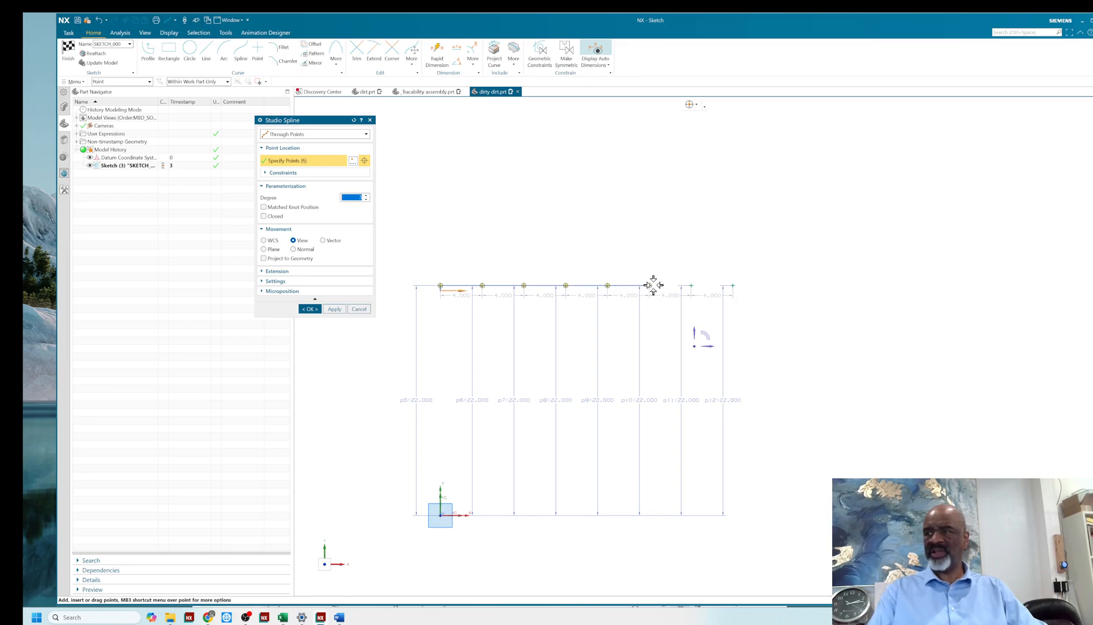
click(690, 286)
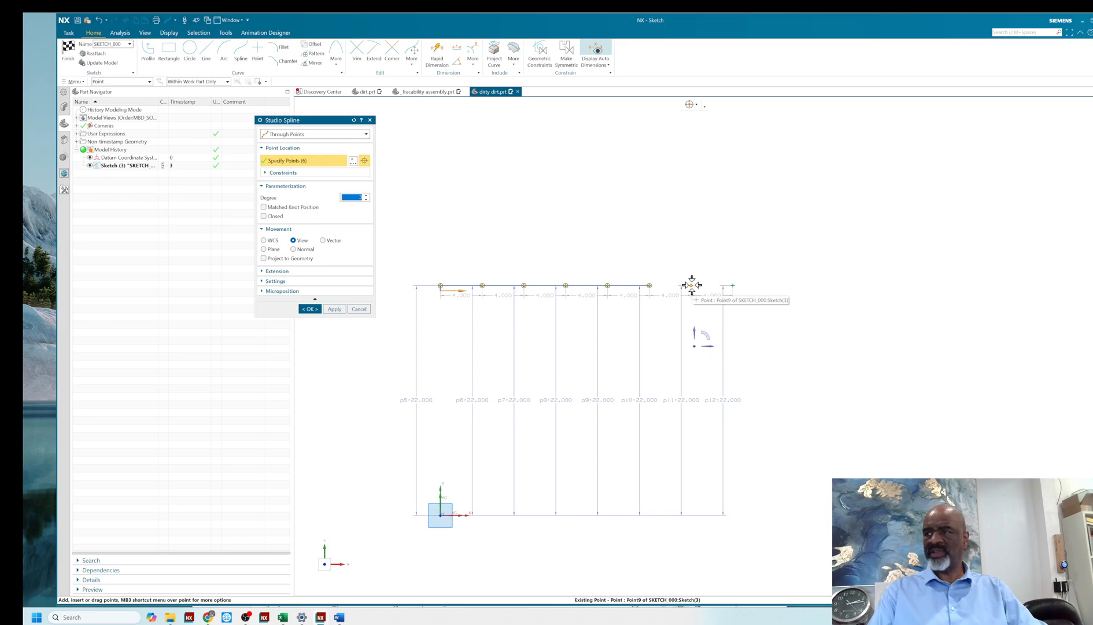
click(731, 285)
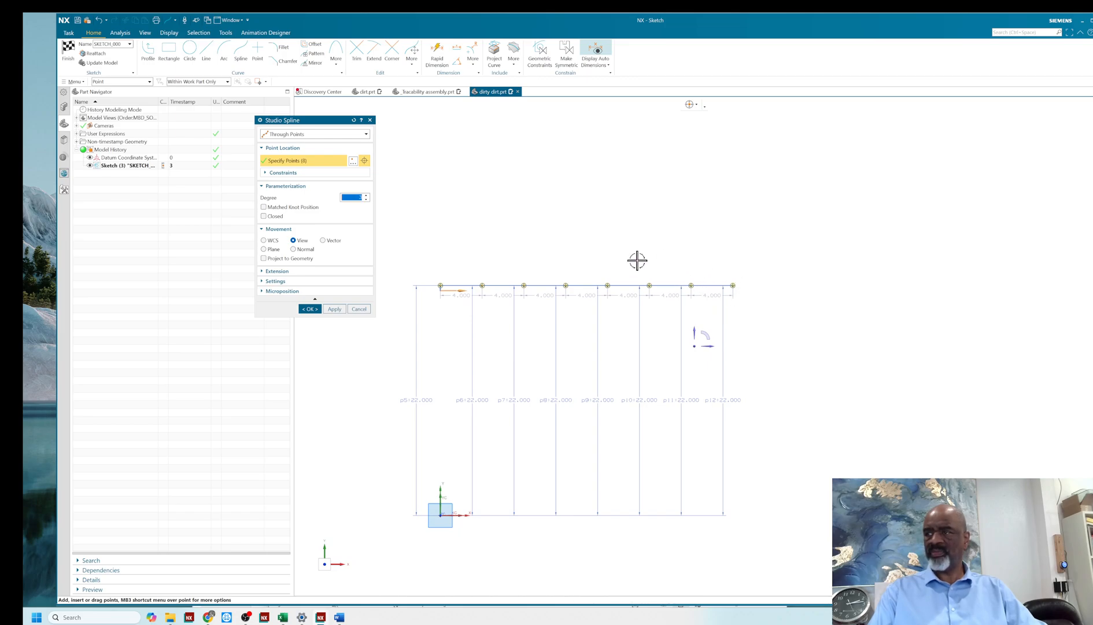
click(310, 308)
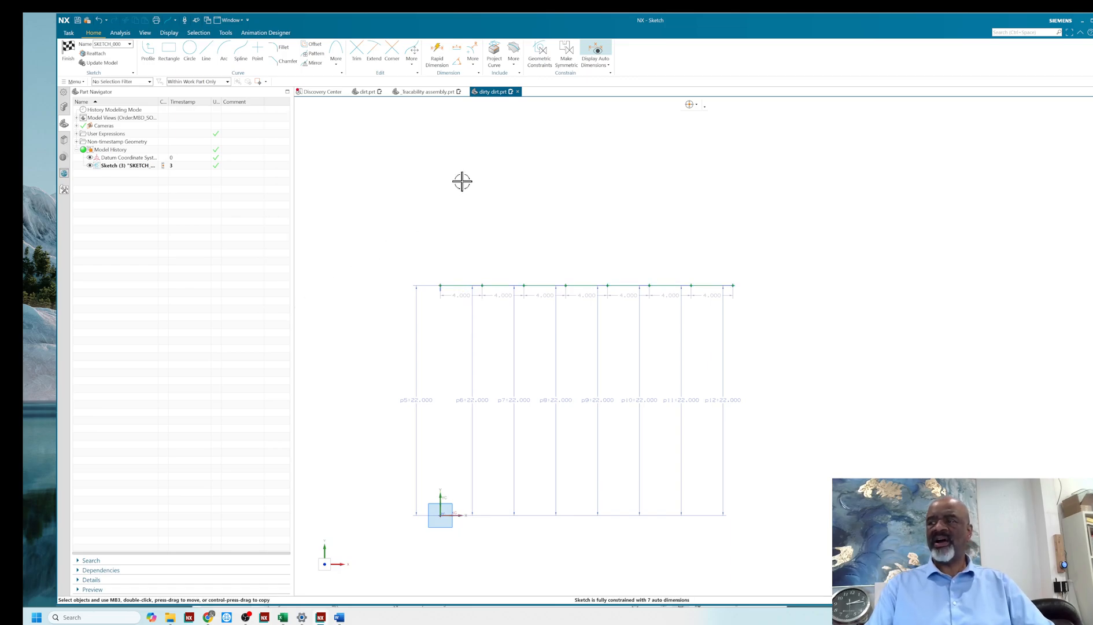
Step: Finish the spline sketch and return to the modeling environment
middle_drag(454, 190, 442, 213)
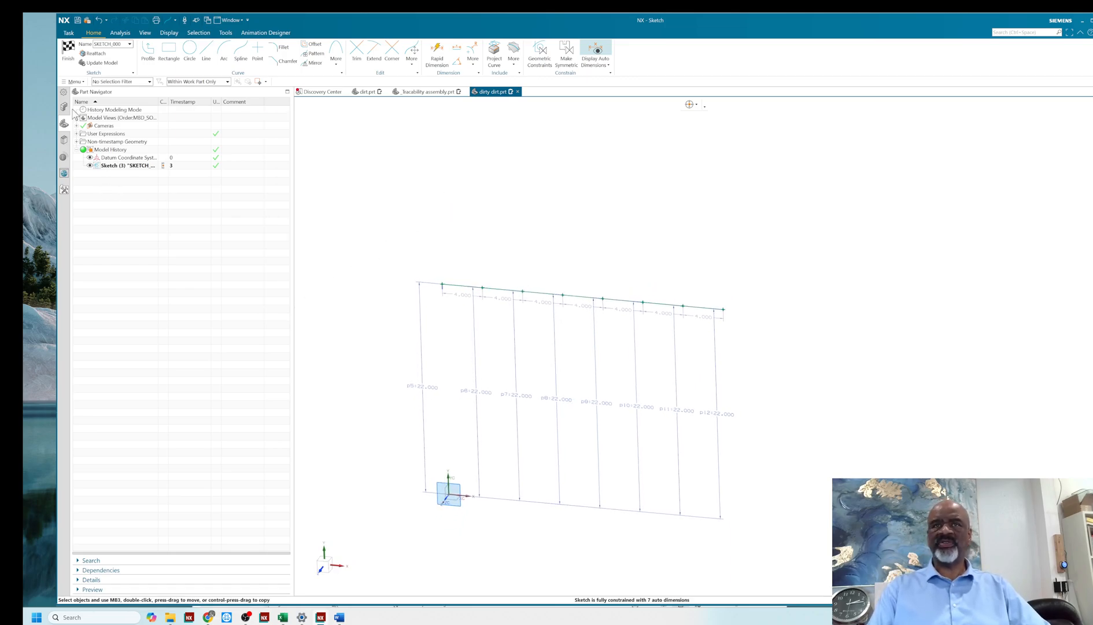
click(68, 51)
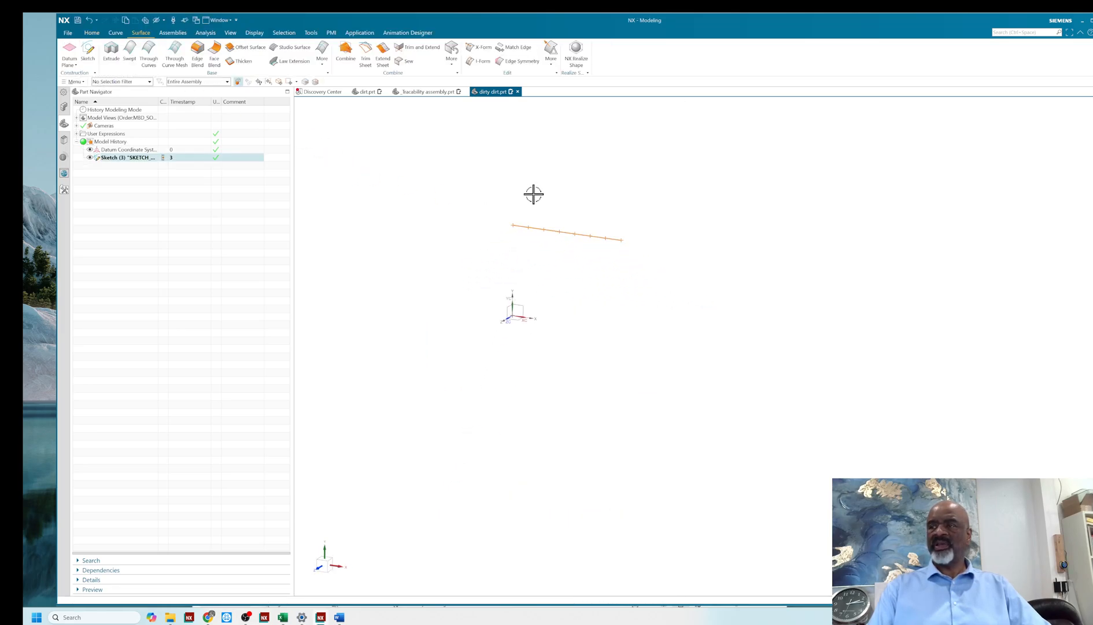
click(114, 176)
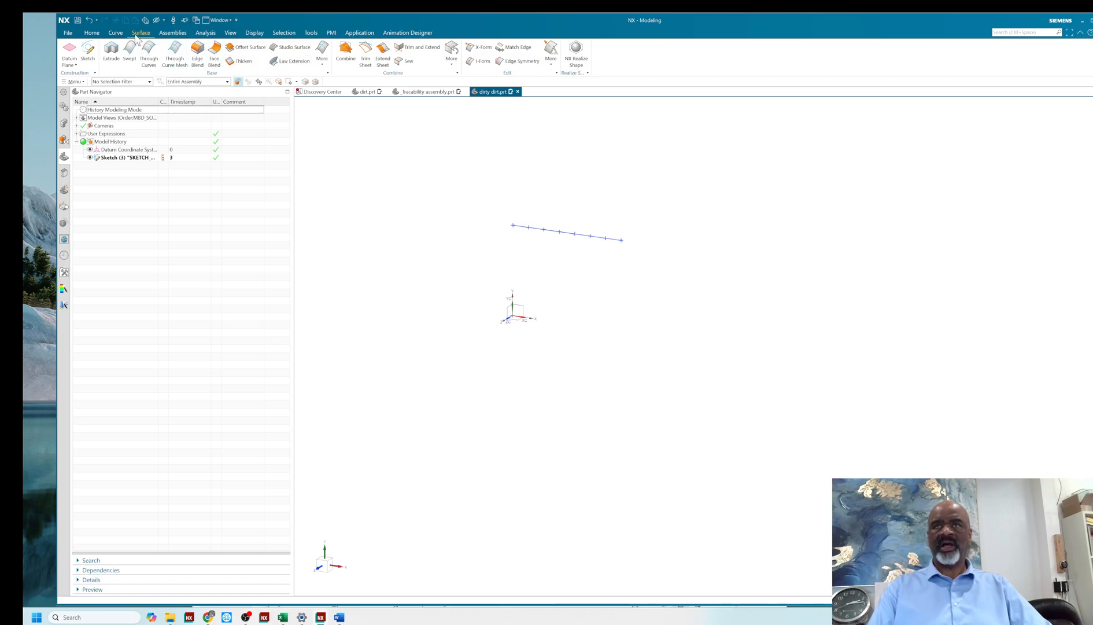
Step: Set up a linear Pattern Feature of the spline sketch along the Z-axis with a count of 9
click(91, 33)
click(305, 47)
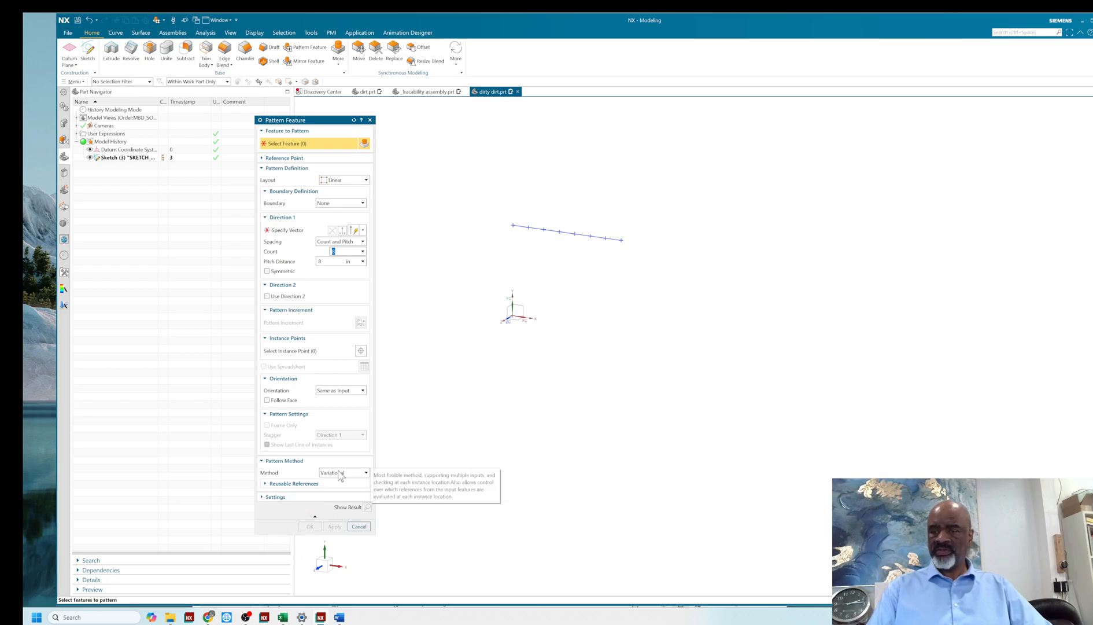
click(287, 231)
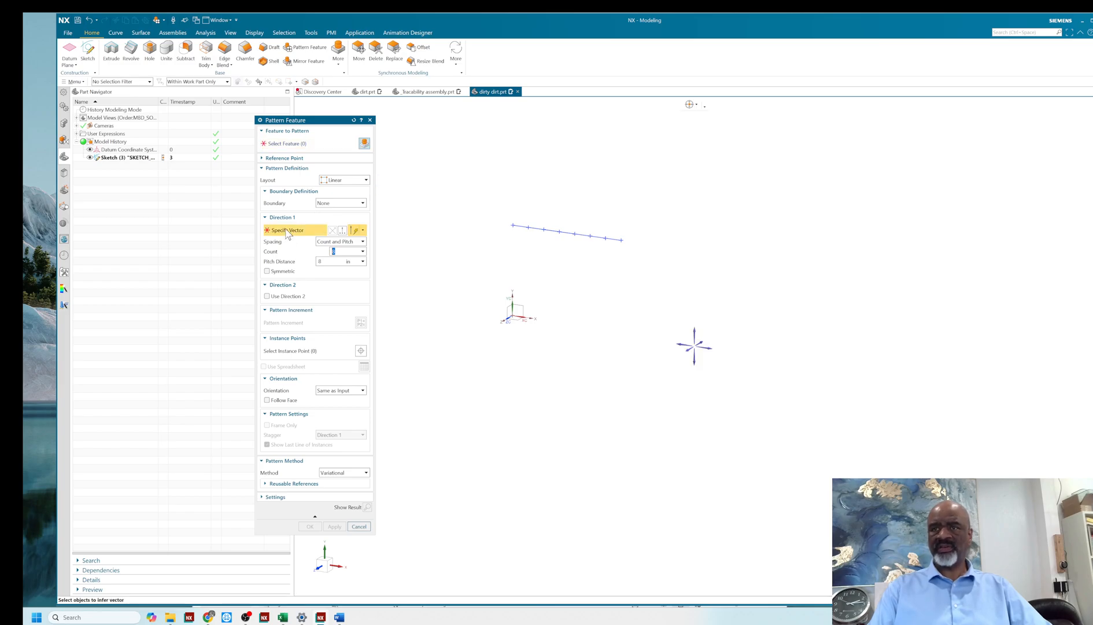
click(296, 145)
click(127, 158)
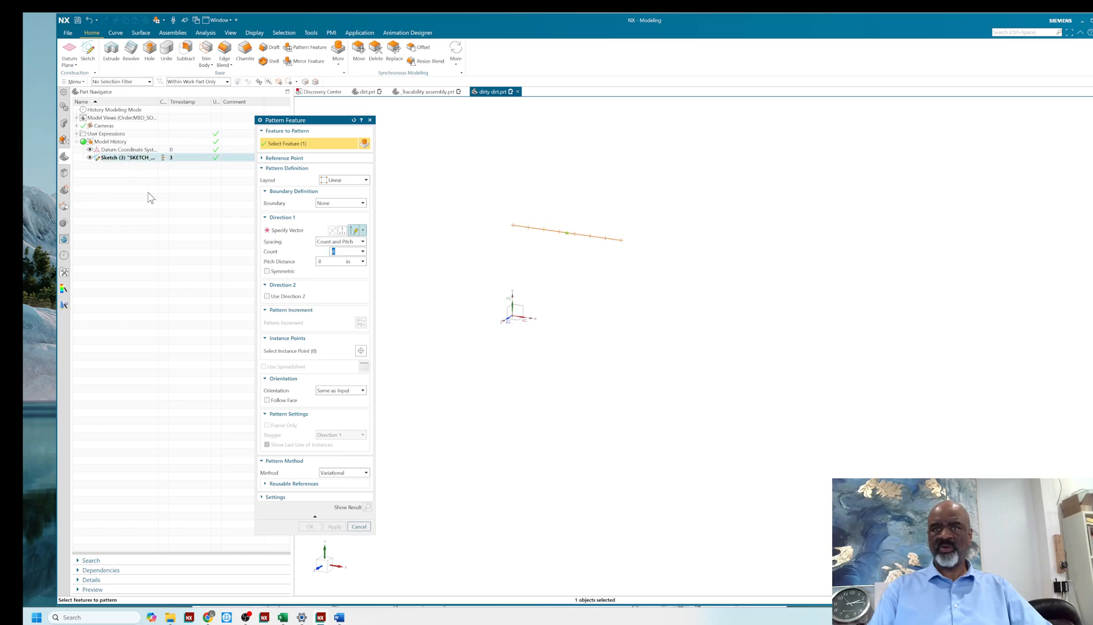
click(296, 230)
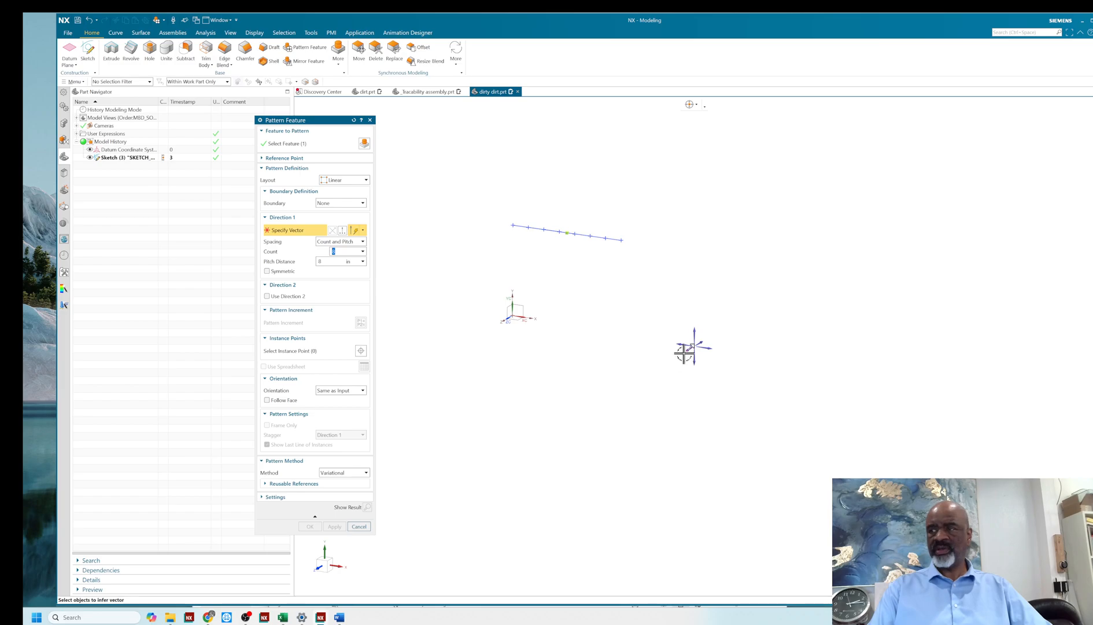
click(686, 351)
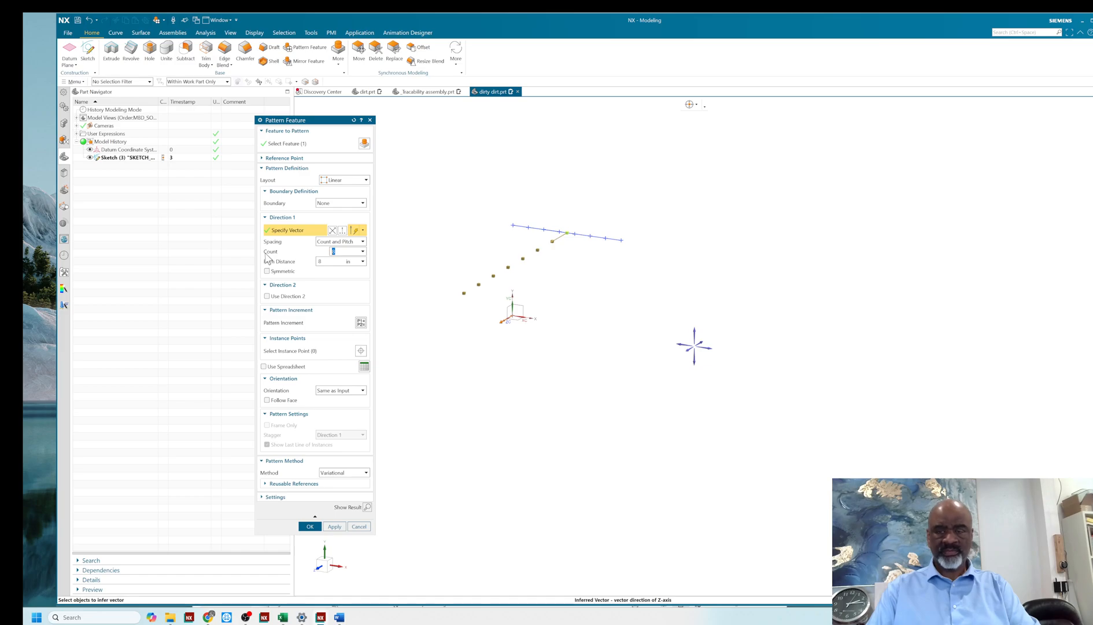
text(9)
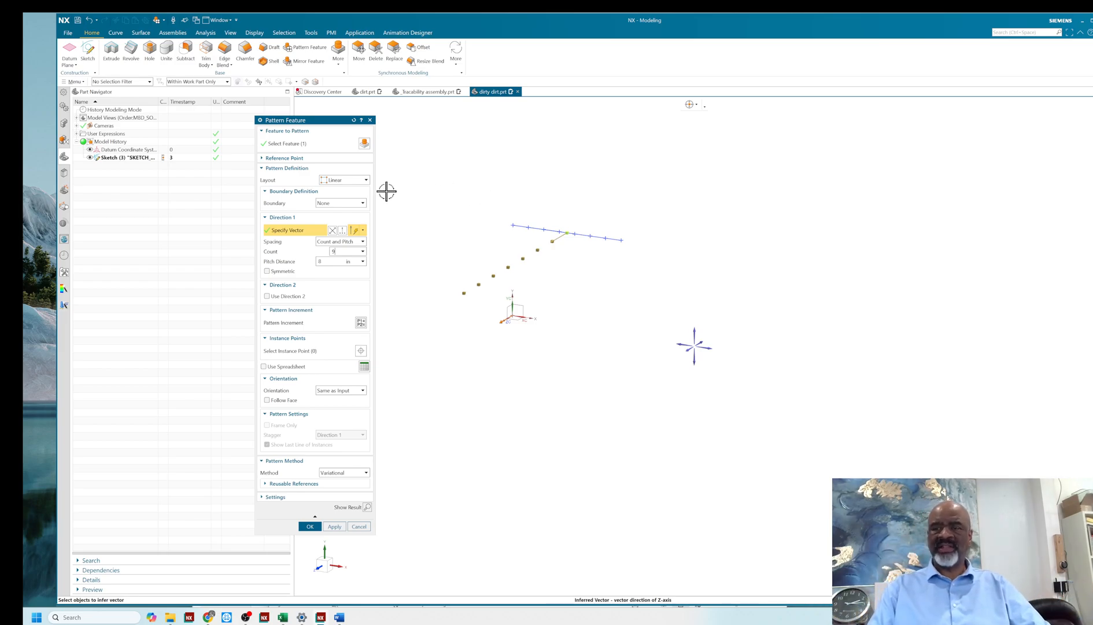
key(Return)
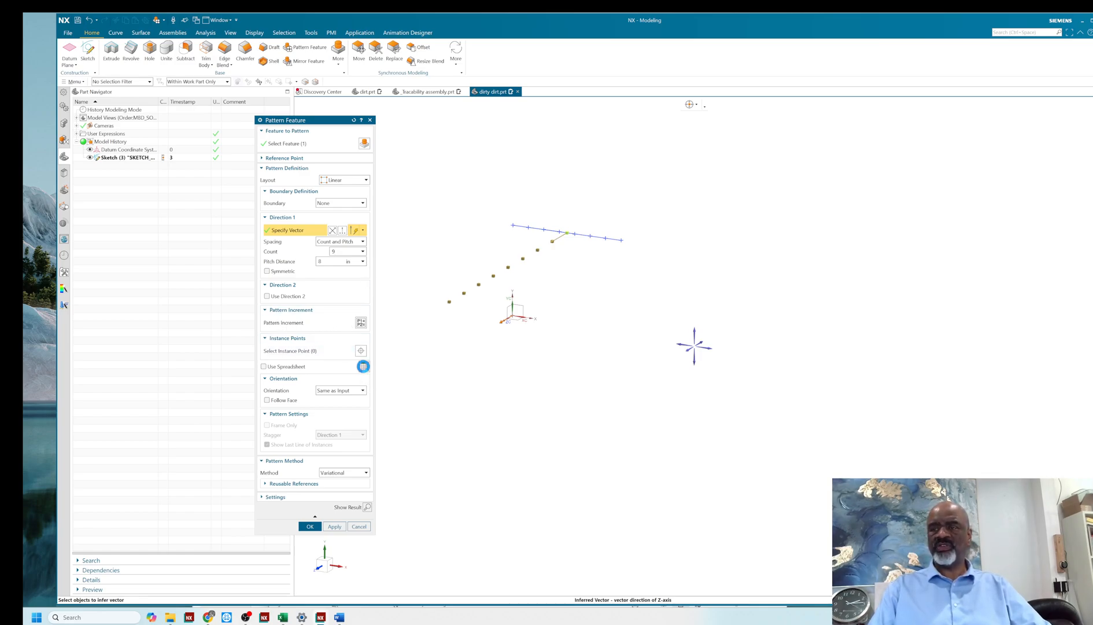
Step: Open the pattern's instance spreadsheet and enter the formula =22+RAND()*2 in cell B2 for the first point's height
click(363, 366)
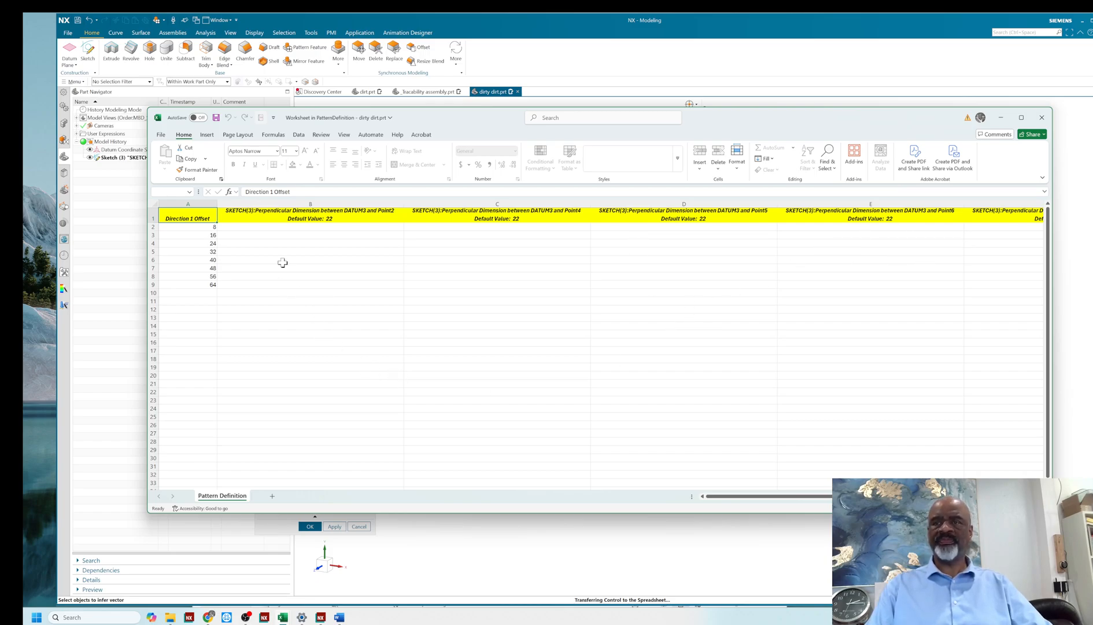
click(265, 228)
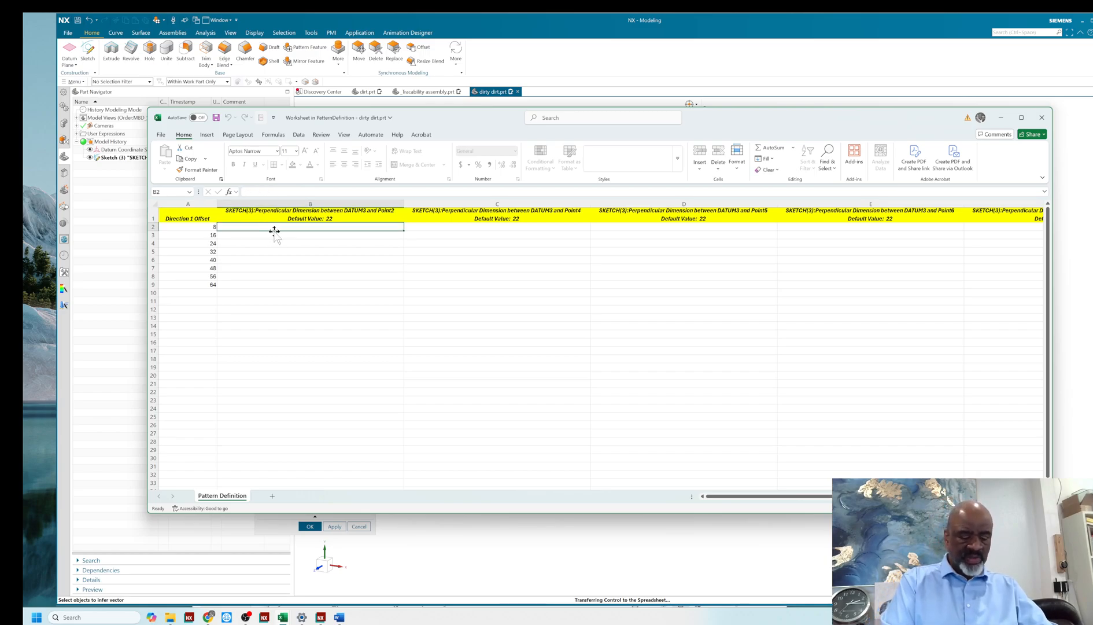
text(=22)
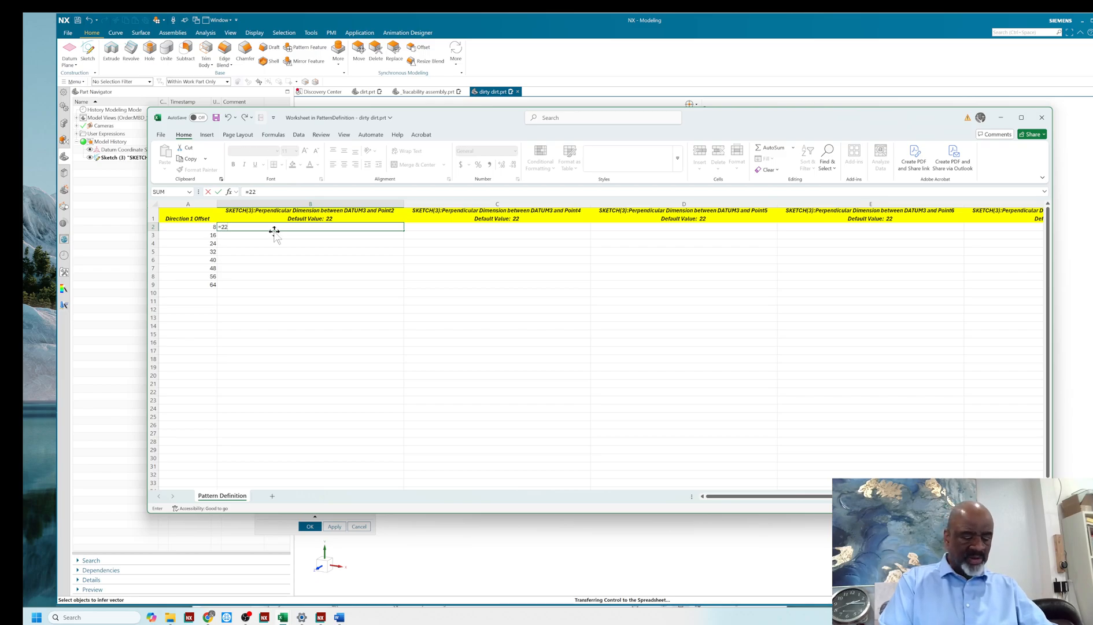
text(+ra)
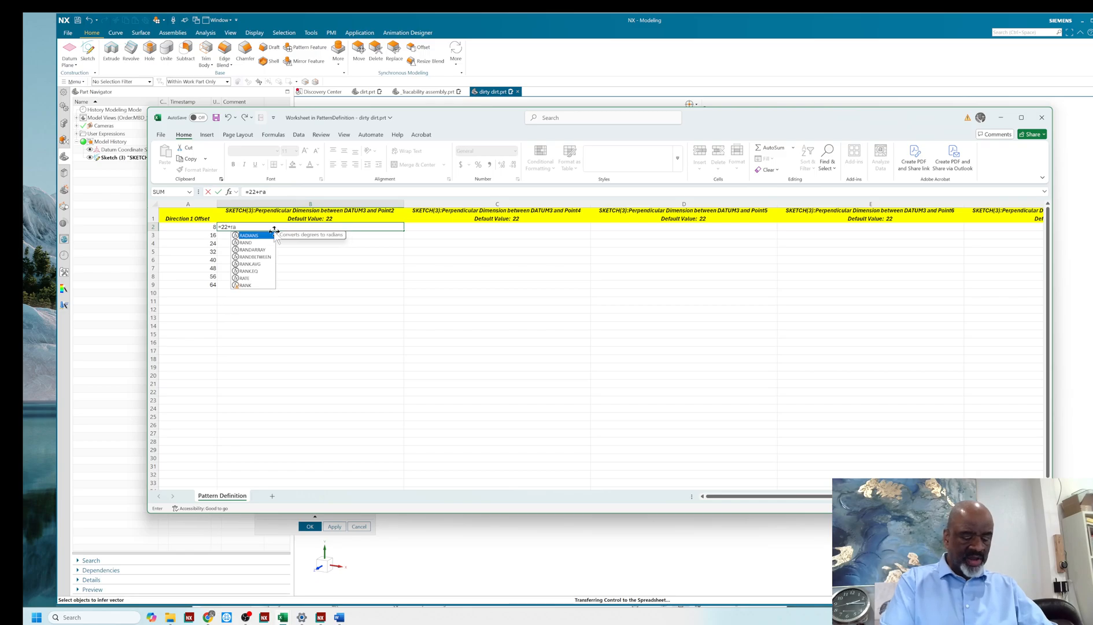
text(nd()*2)
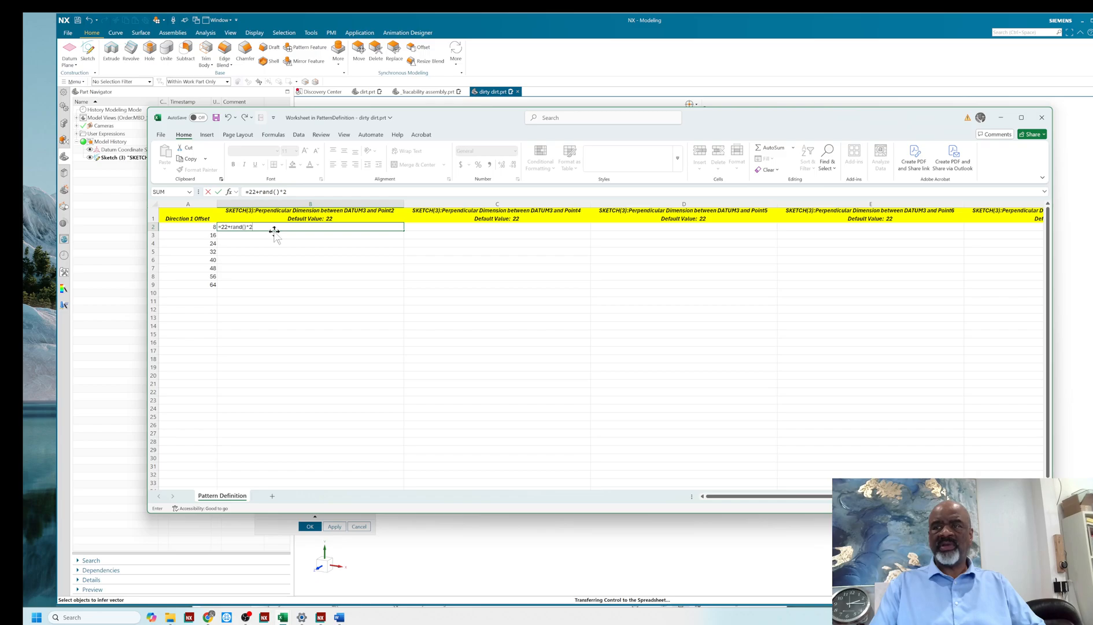
key(Return)
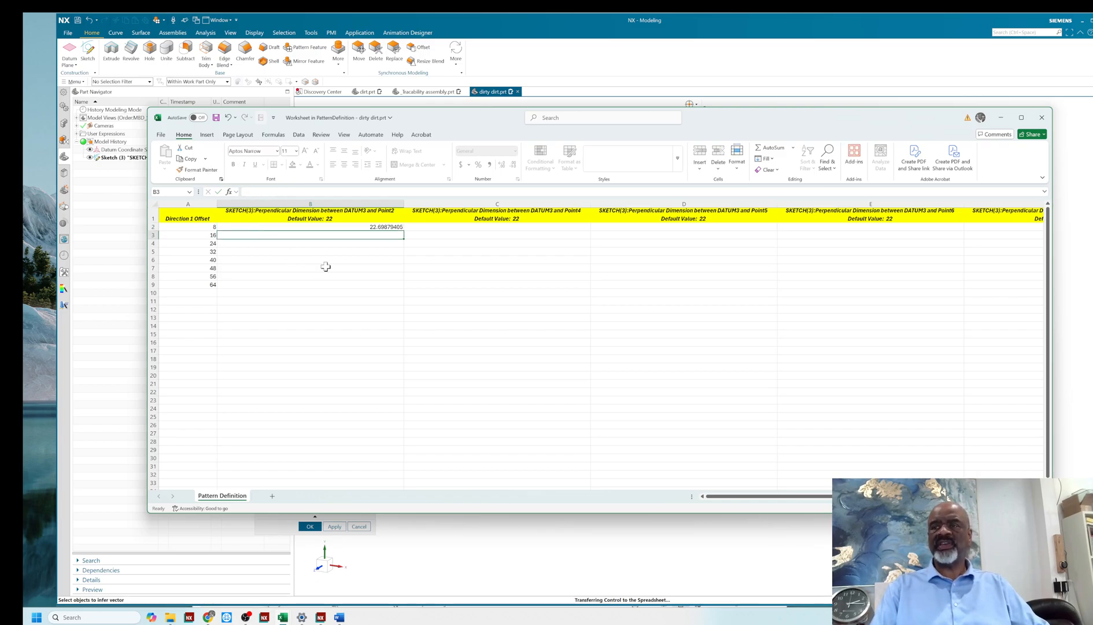
Step: Fill the B2 formula across to I9, save the spreadsheet data on exit, and complete the Pattern Feature
click(365, 226)
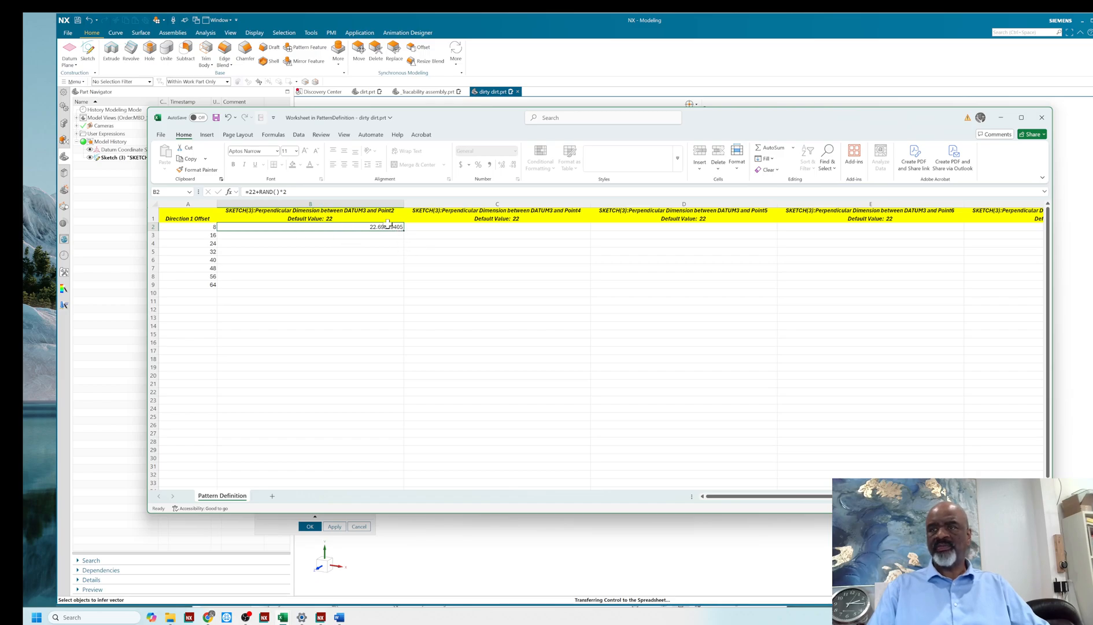
mouse_move(404, 231)
mouse_down()
mouse_move(404, 288)
mouse_move(561, 295)
mouse_move(1066, 264)
mouse_move(895, 266)
mouse_up()
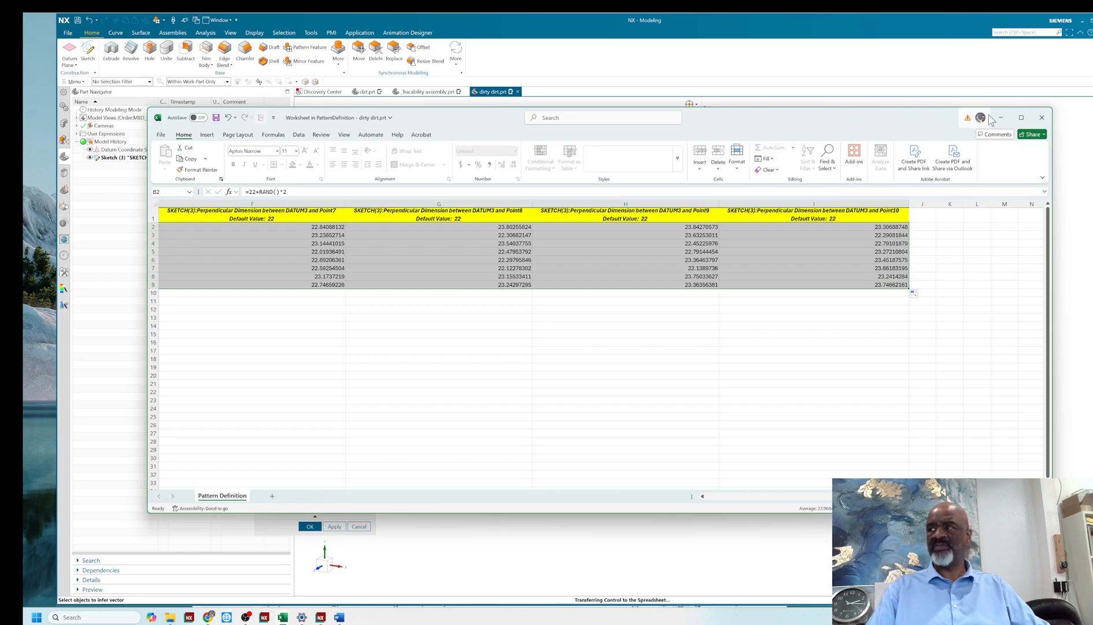
click(1042, 122)
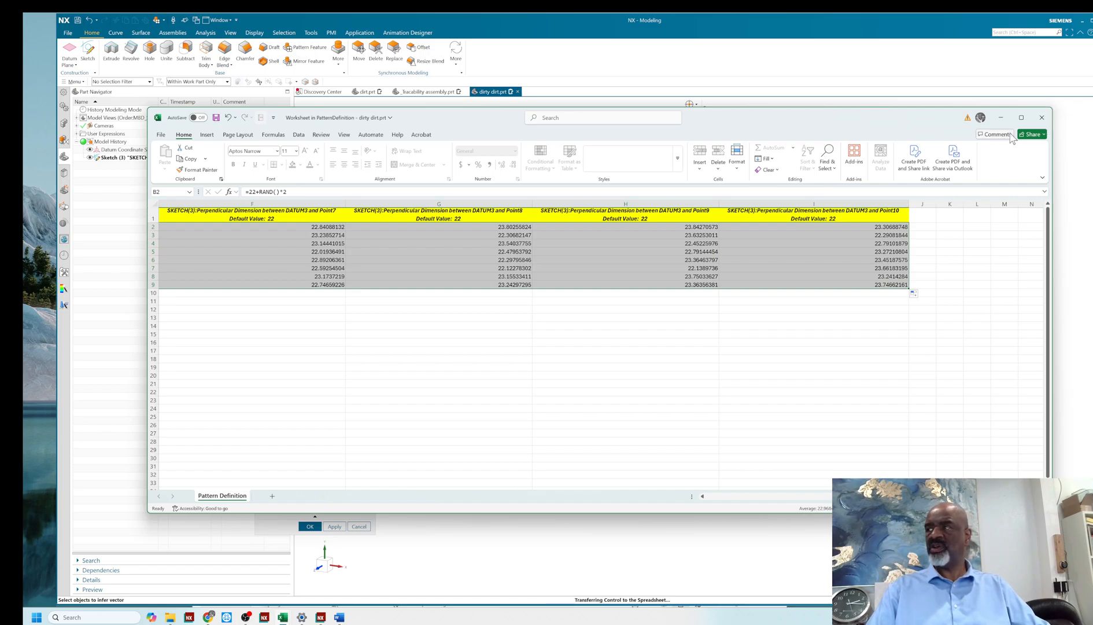
click(1041, 118)
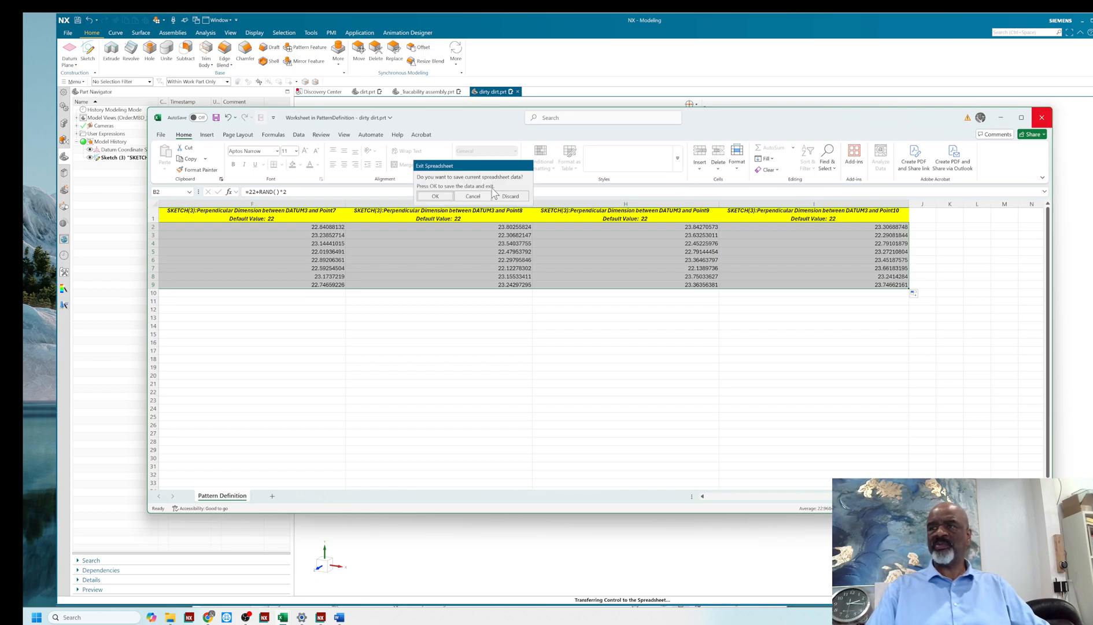
click(435, 197)
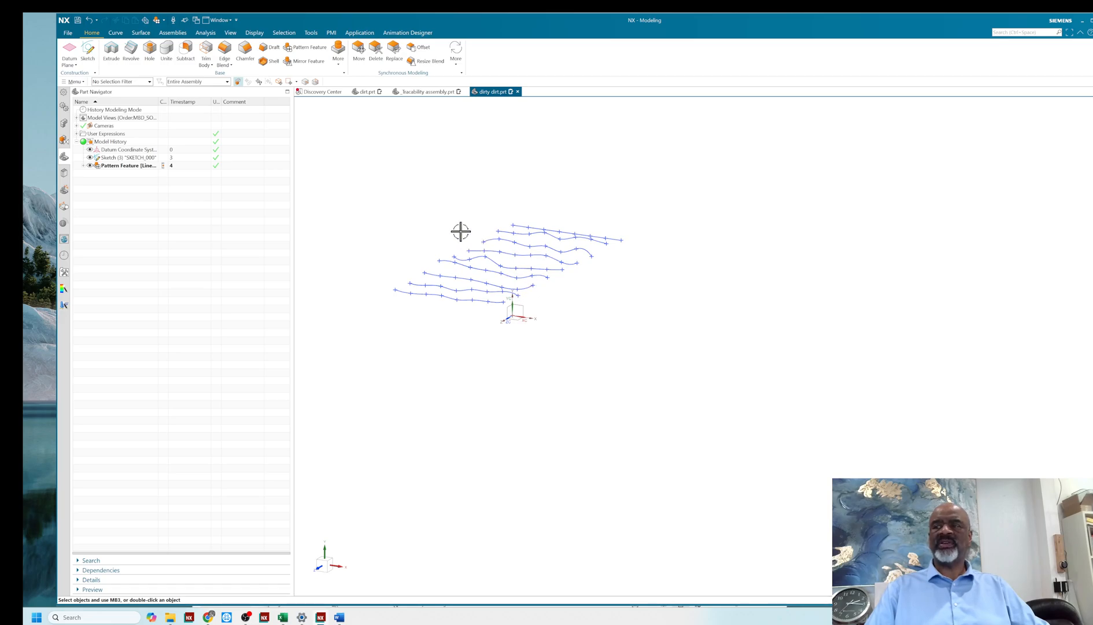
Step: Start a Through Curves surface using the first three patterned splines as separate sections, leaving out the original straight spline
mouse_move(458, 232)
middle_down()
mouse_move(446, 229)
mouse_move(468, 214)
mouse_move(439, 286)
mouse_move(439, 238)
mouse_move(403, 232)
mouse_move(436, 231)
middle_up()
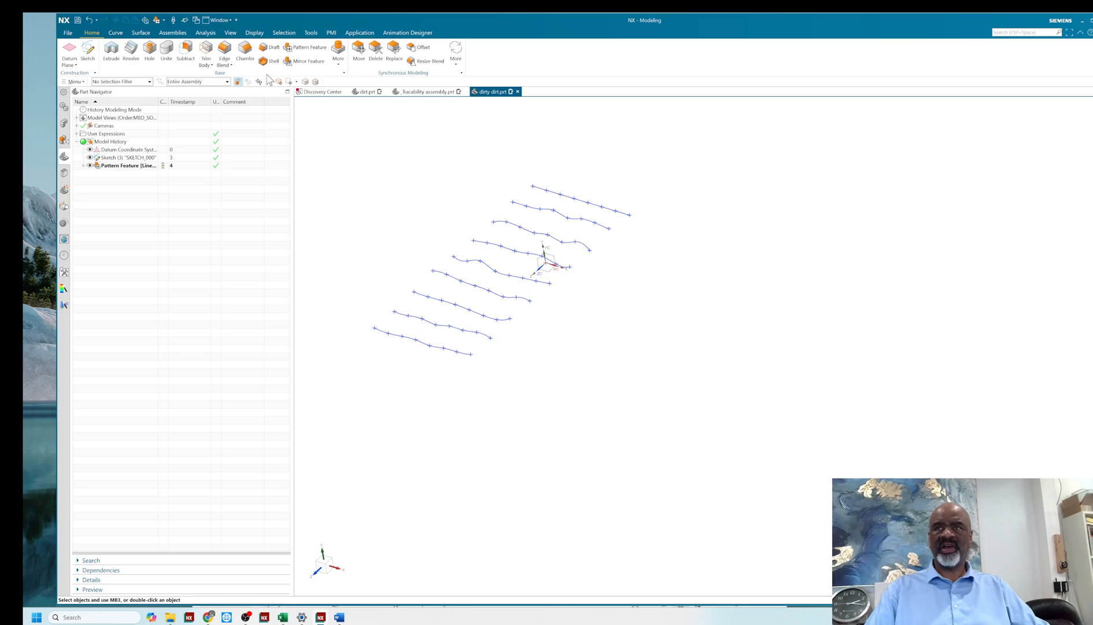
click(140, 33)
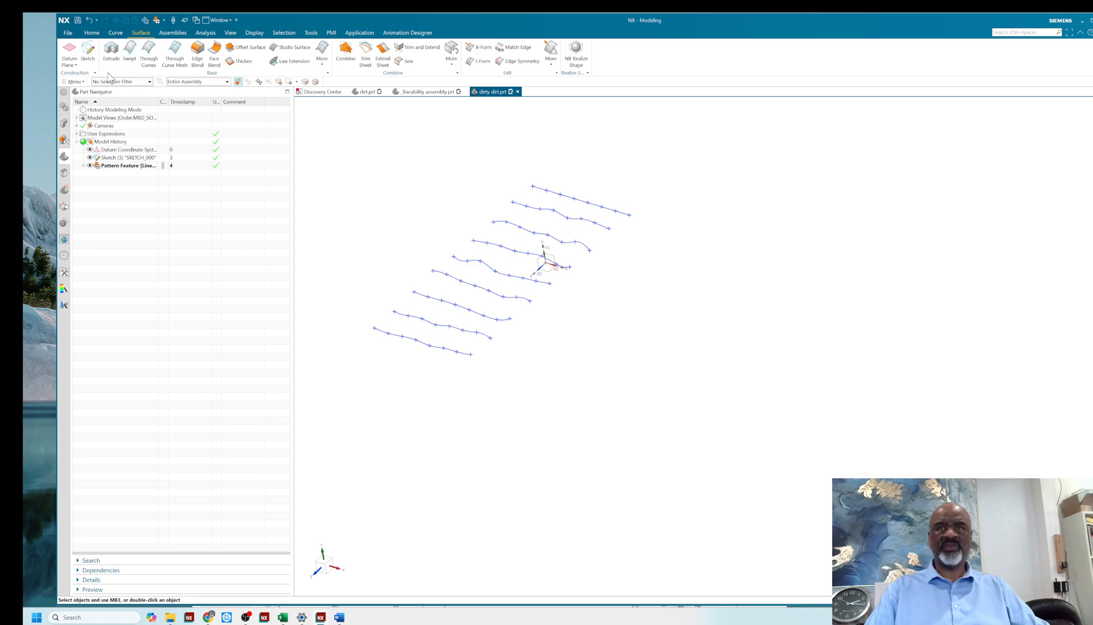
click(149, 56)
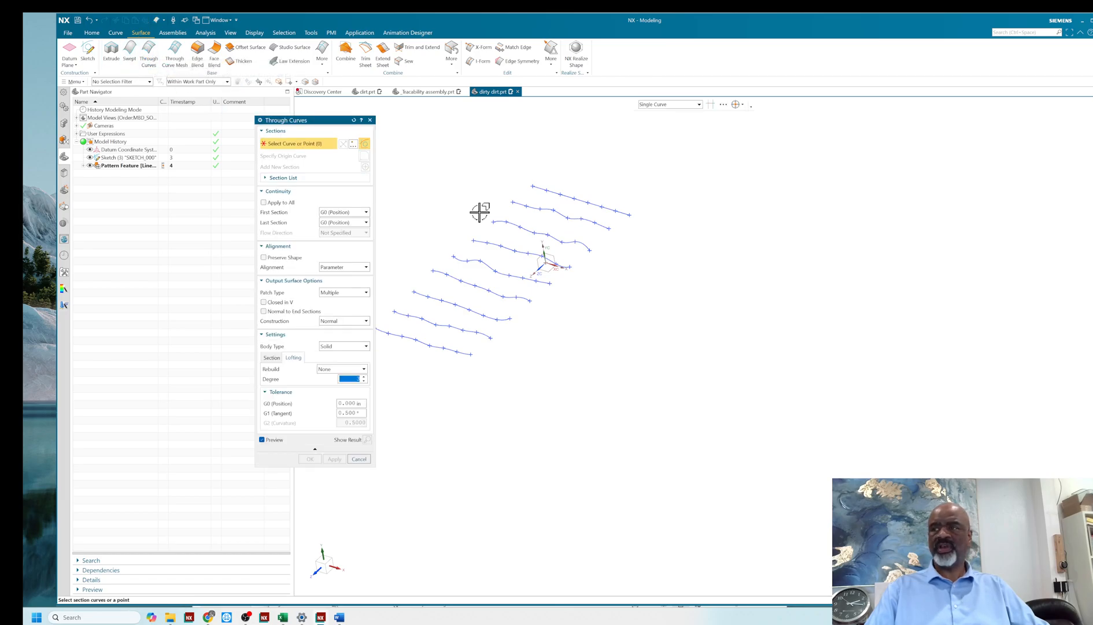
click(517, 202)
middle_click(493, 199)
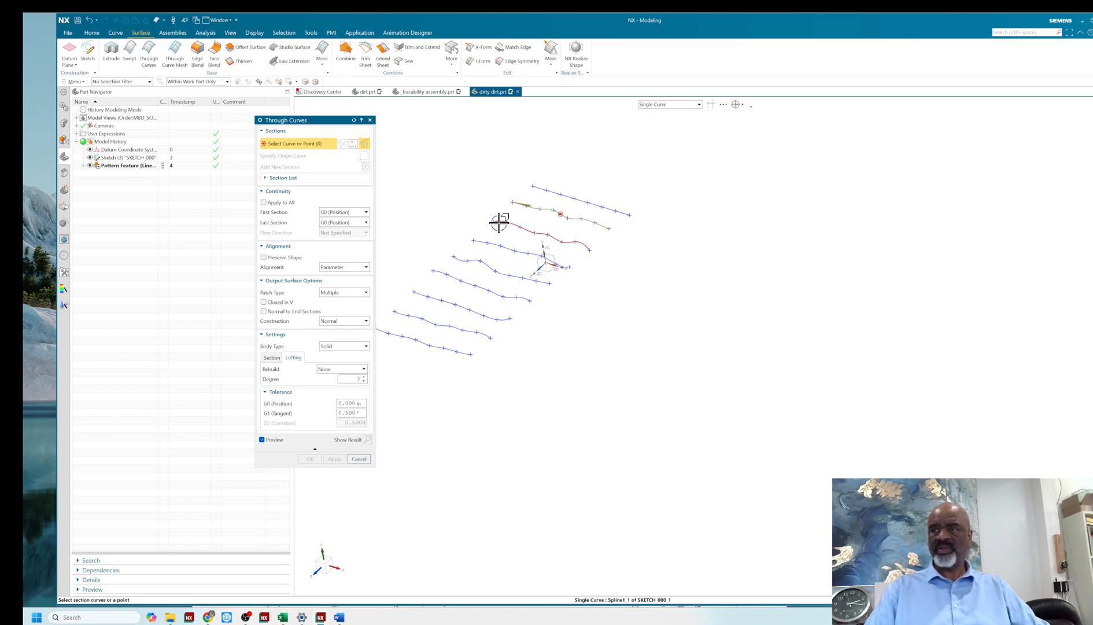
click(500, 222)
middle_click(468, 227)
click(480, 240)
middle_click(476, 236)
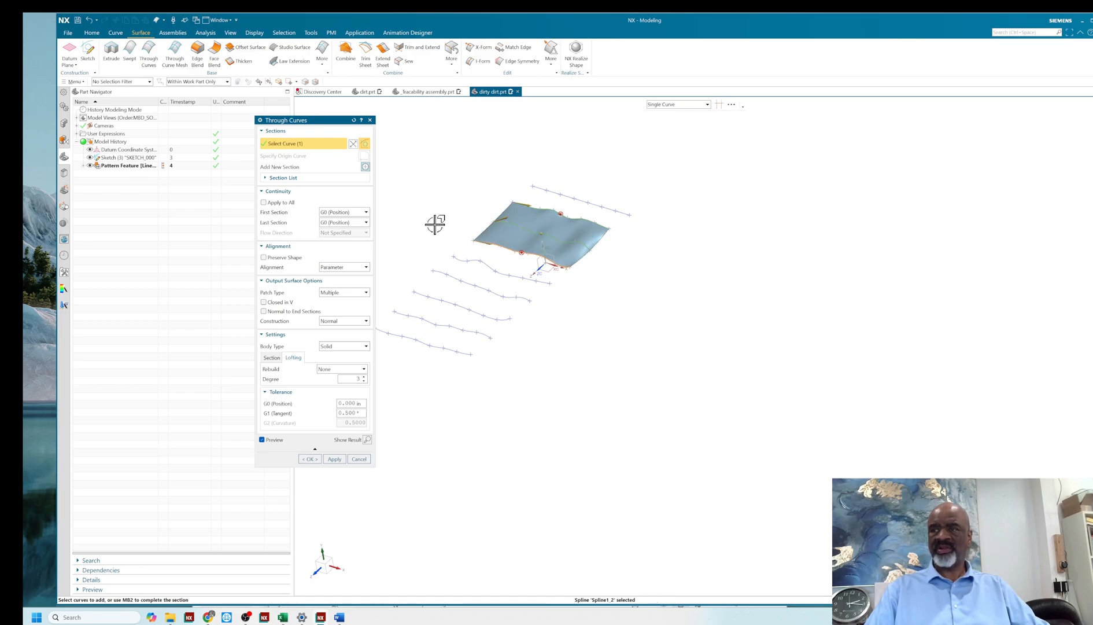
Step: Add the remaining five patterned splines as separate sections in order and create the Through Curves surface
click(452, 256)
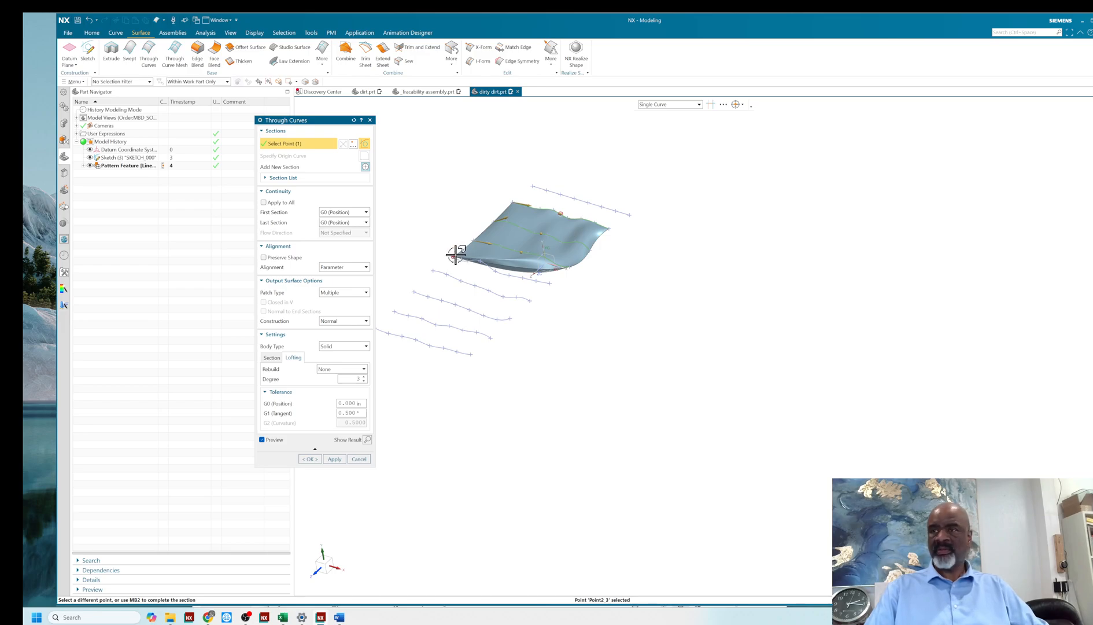
middle_click(456, 277)
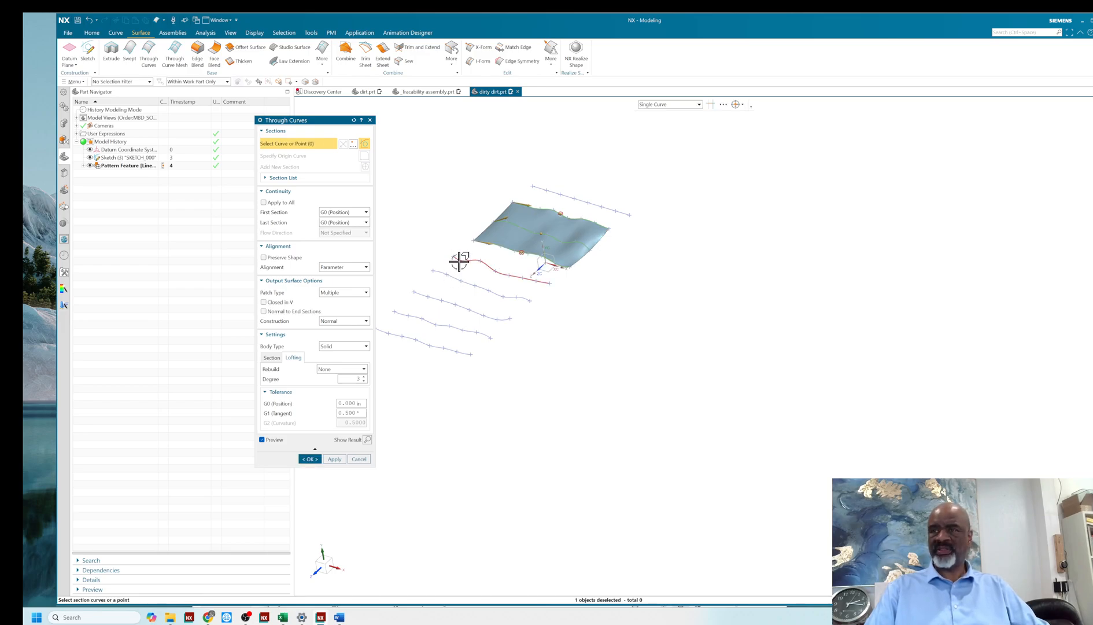
click(454, 268)
middle_click(452, 272)
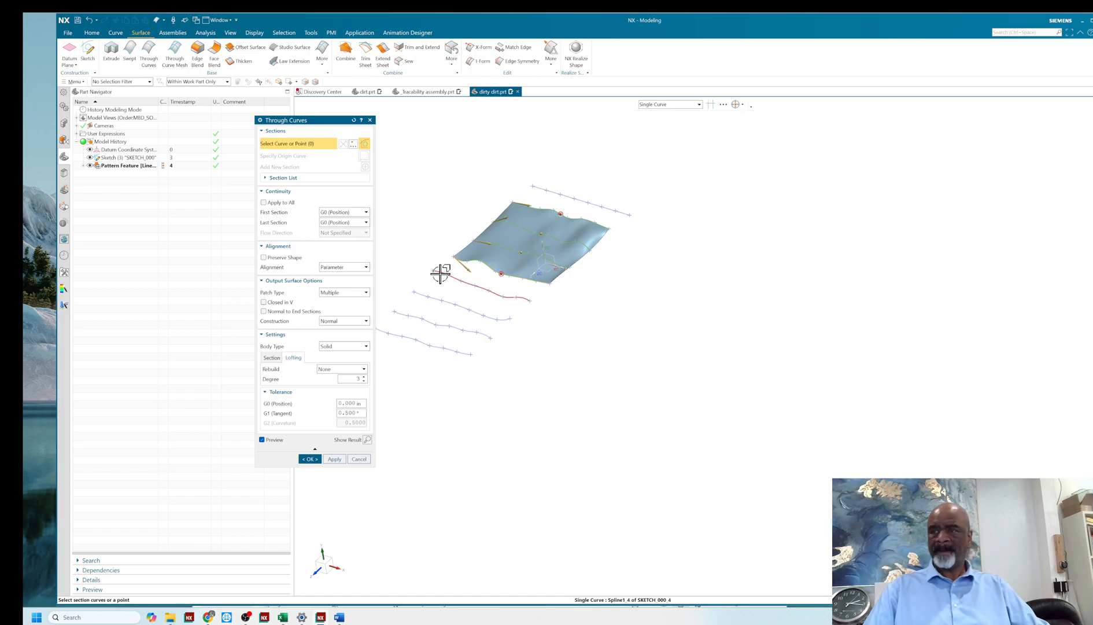
click(425, 295)
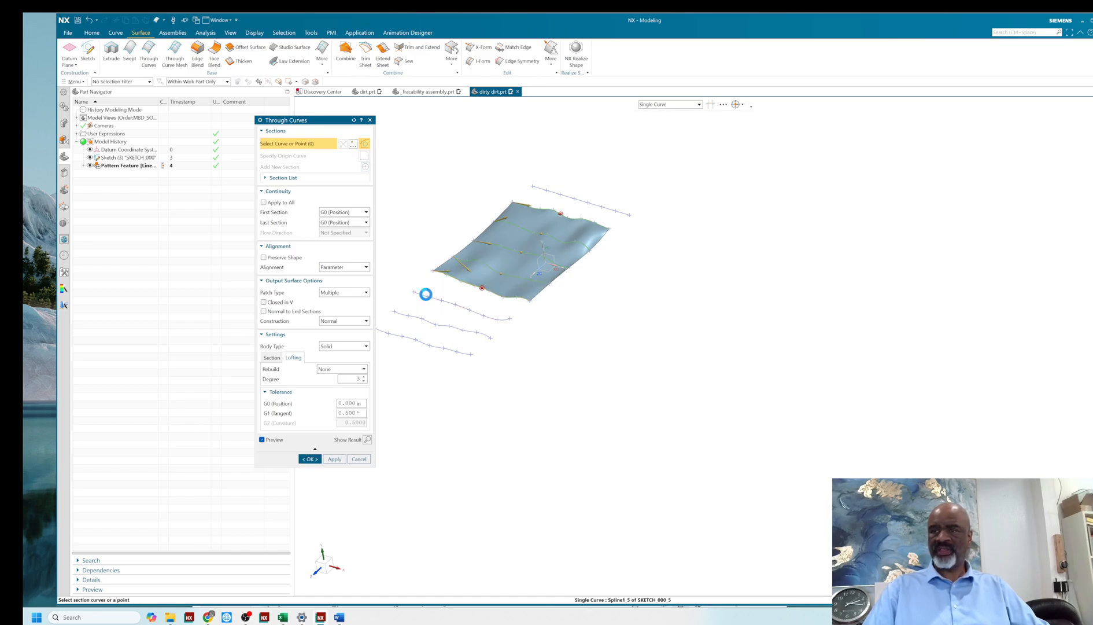
middle_click(424, 293)
click(407, 310)
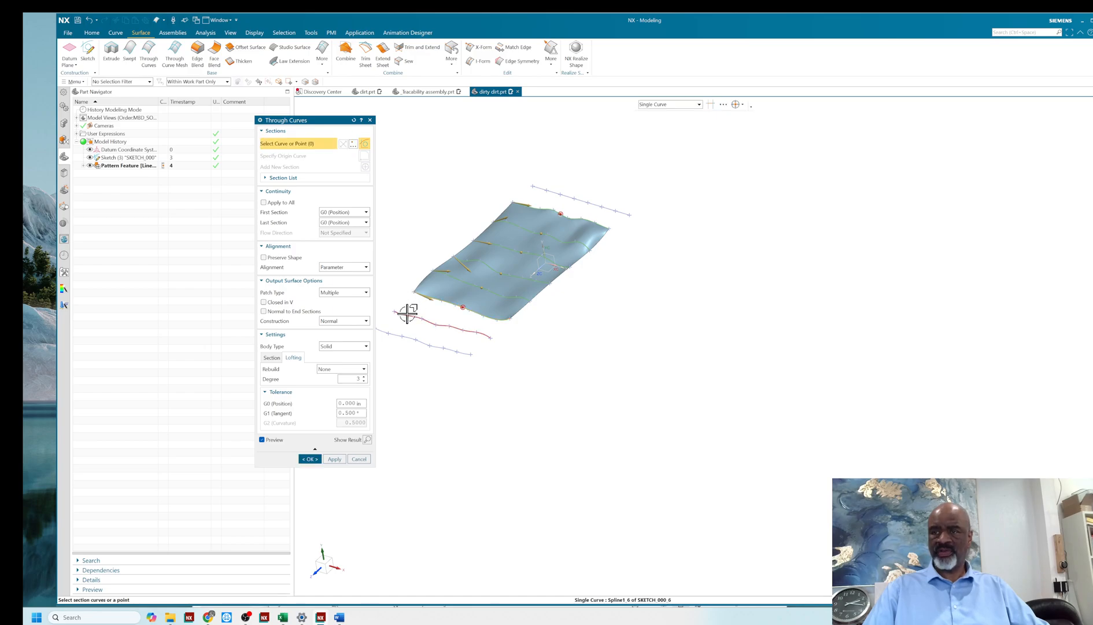
middle_click(431, 237)
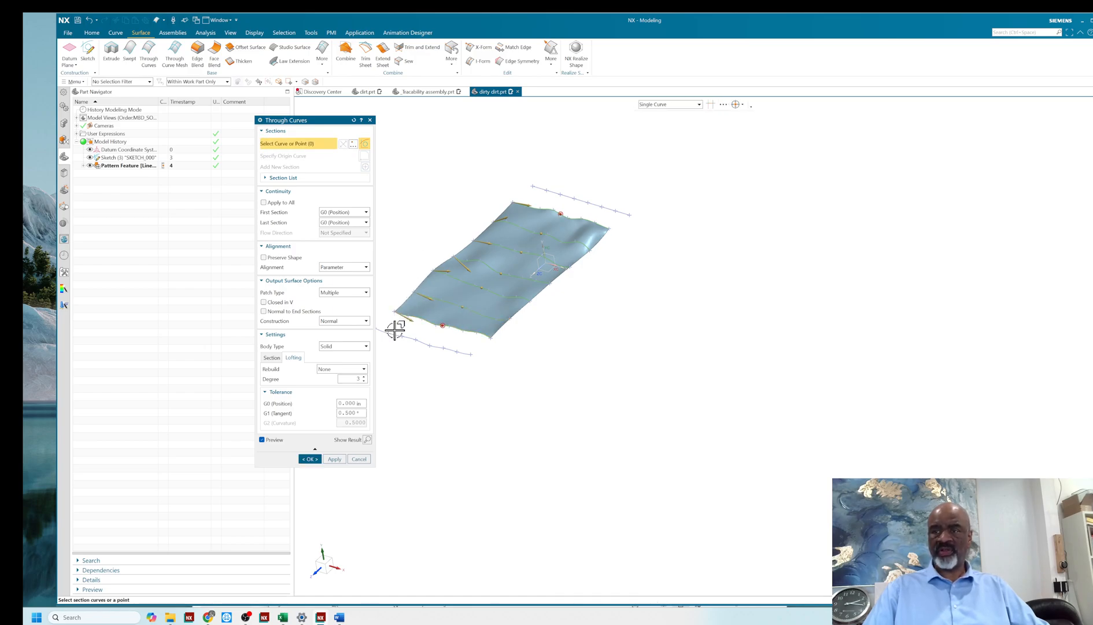
click(396, 333)
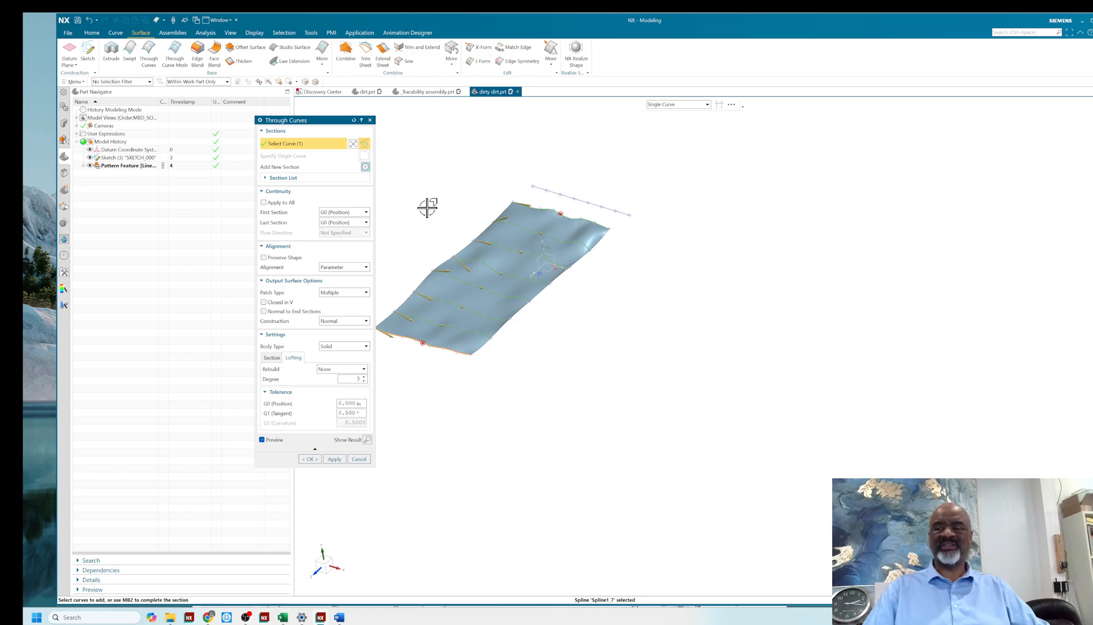
middle_drag(427, 206, 441, 242)
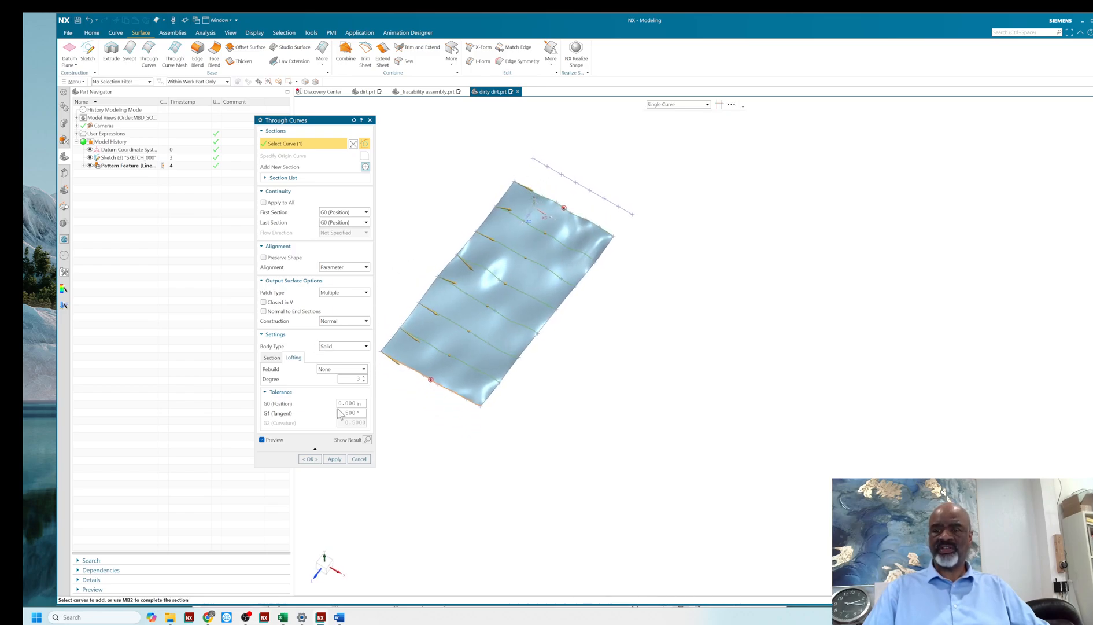
click(309, 459)
Step: Start an Extrude and sketch its section on the XZ plane, a rectangle about 23.5 by 49.5 in inside the surface outline
middle_drag(554, 354, 555, 232)
click(113, 54)
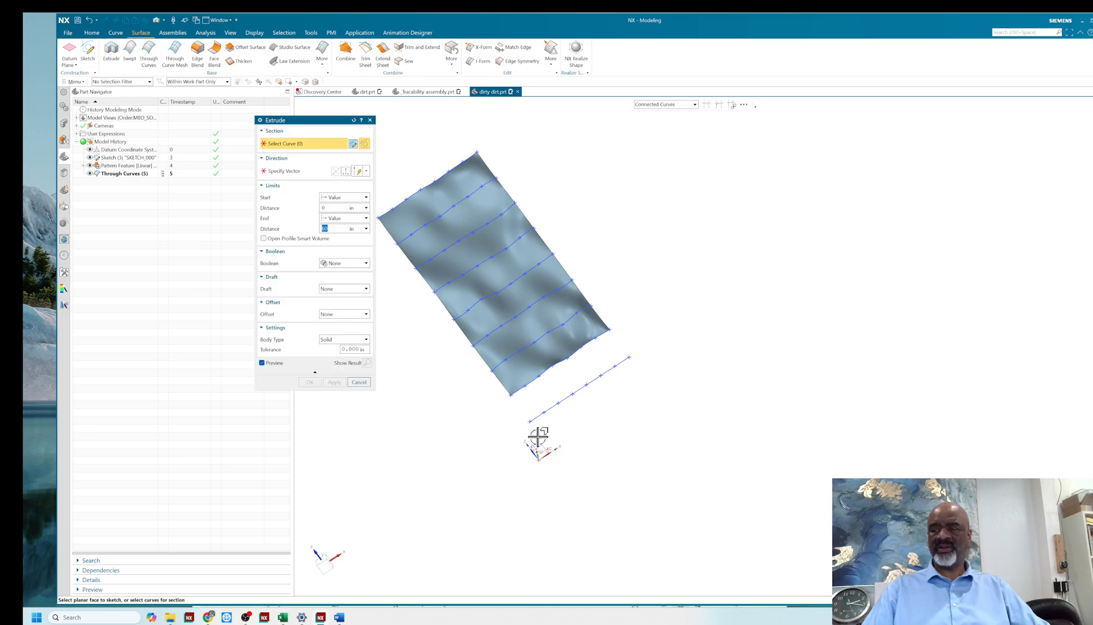
middle_click(444, 381)
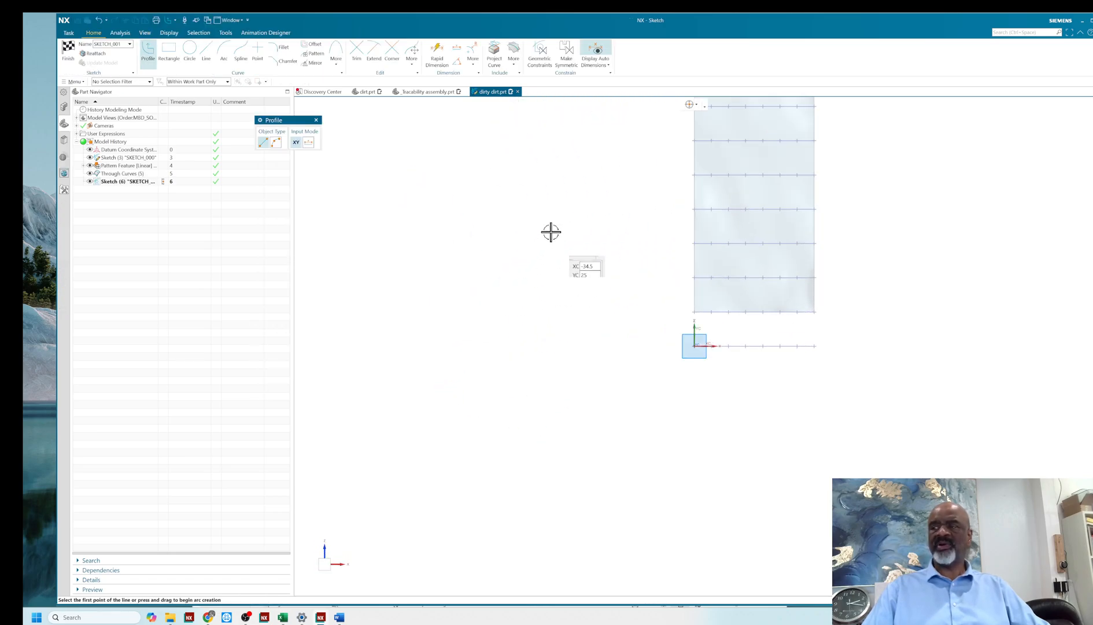
click(167, 56)
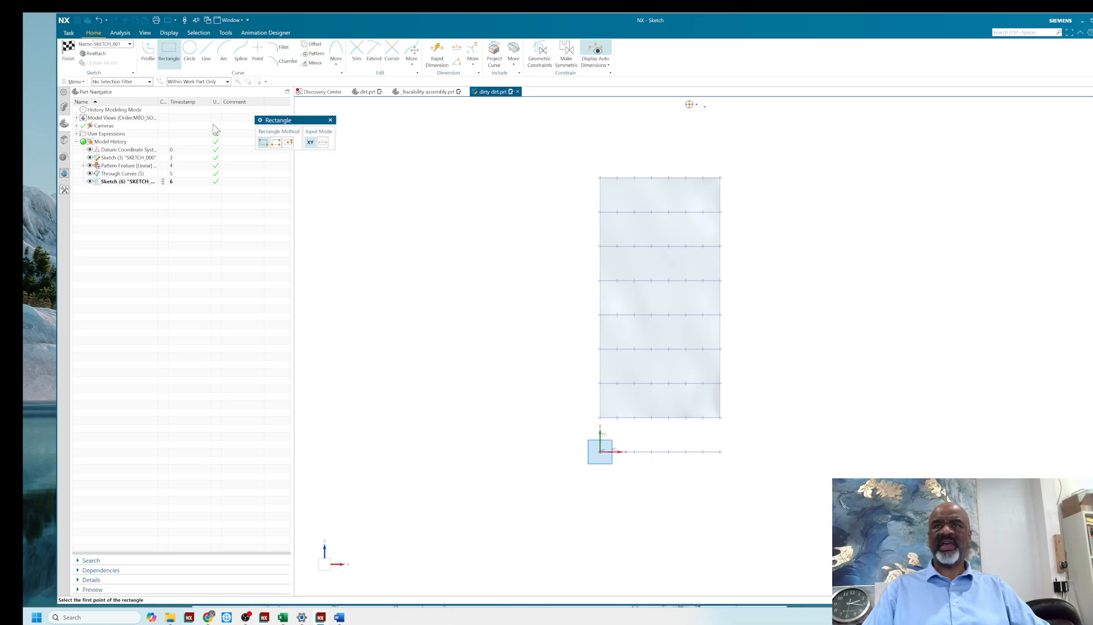
click(608, 194)
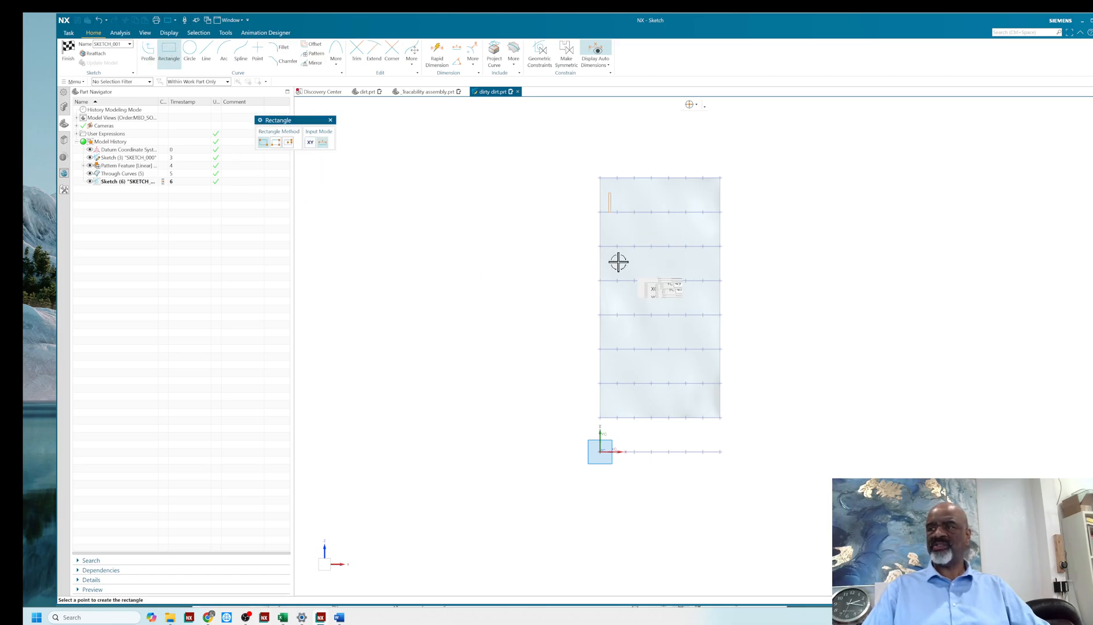
click(708, 403)
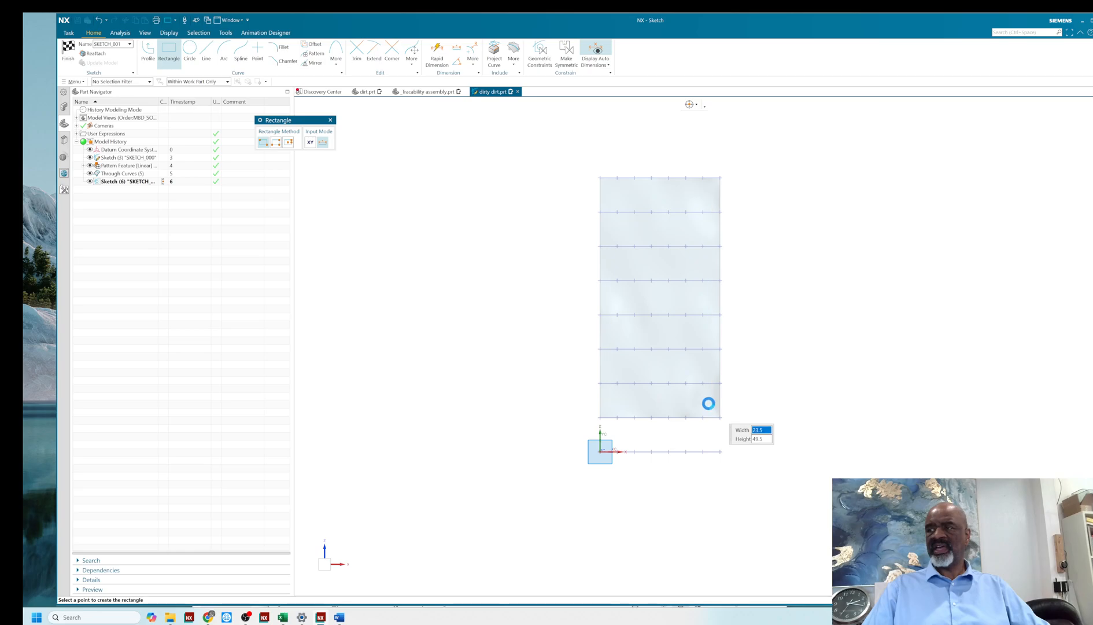
click(68, 51)
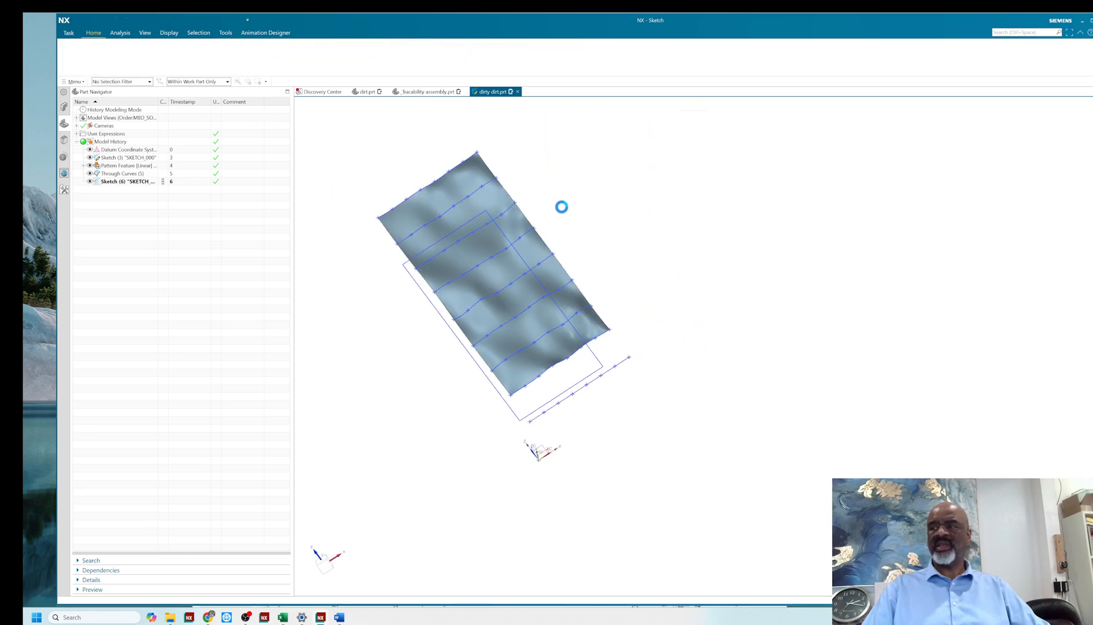
Step: Extrude the rectangle upward into a solid block that ends just below the uneven surface
middle_drag(576, 208, 560, 287)
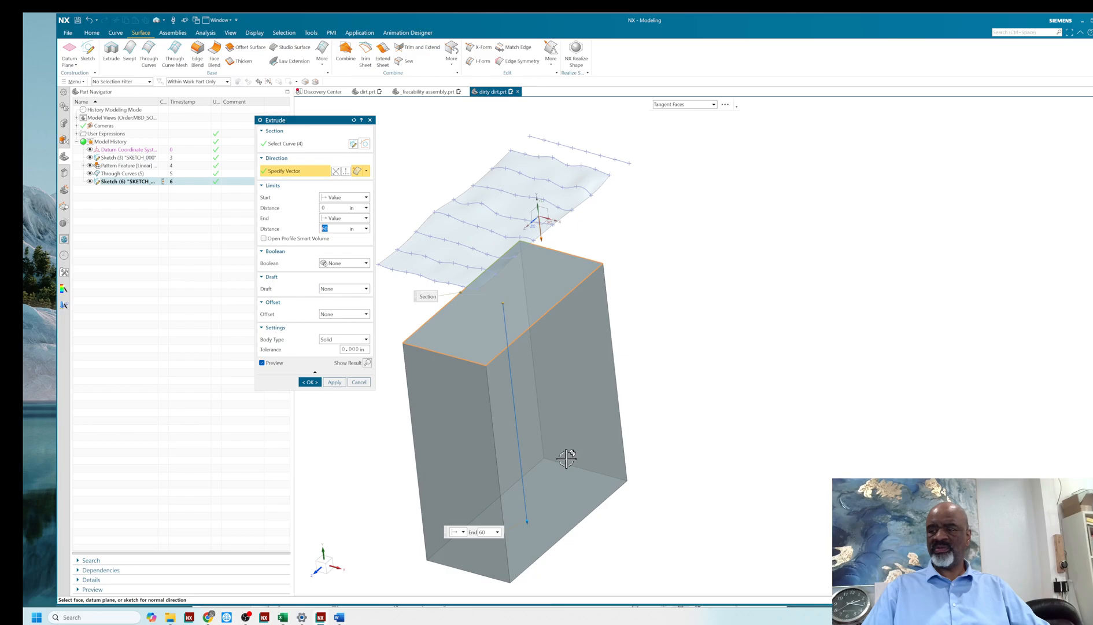
drag(525, 528, 476, 247)
click(308, 382)
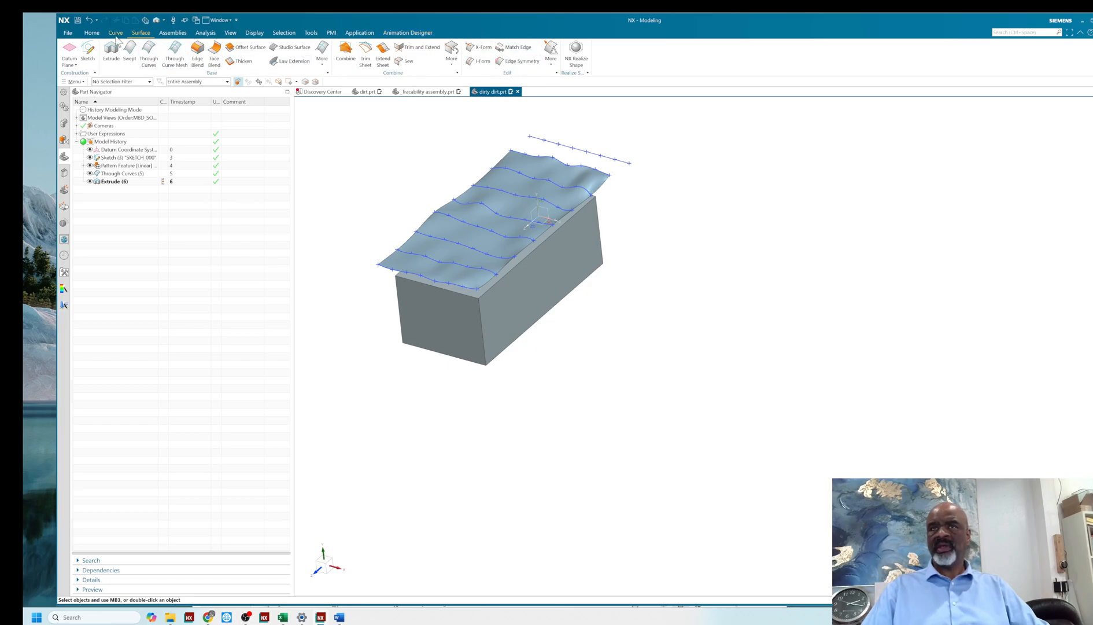
Step: Replace the extruded block's top face with the uneven Through Curves surface using Replace Face with zero offset
click(92, 34)
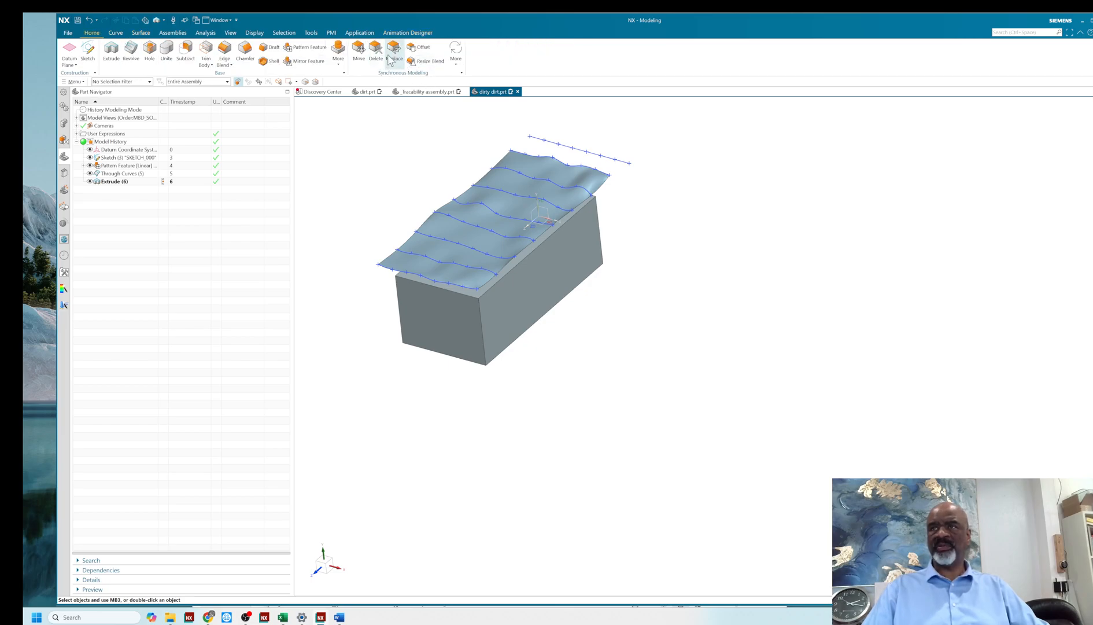
click(477, 291)
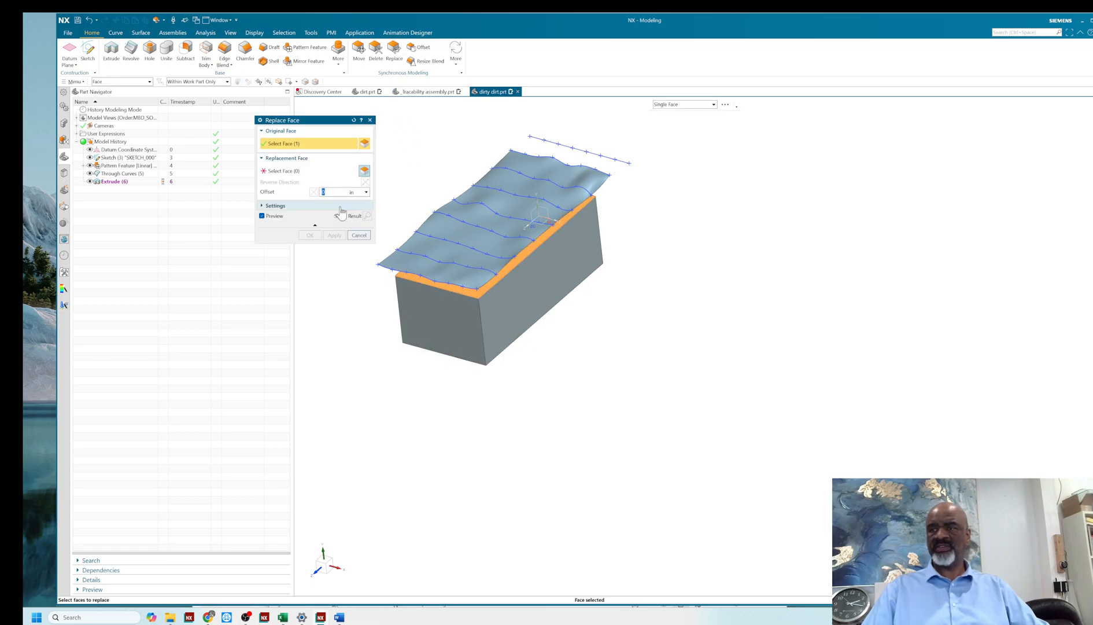
click(483, 237)
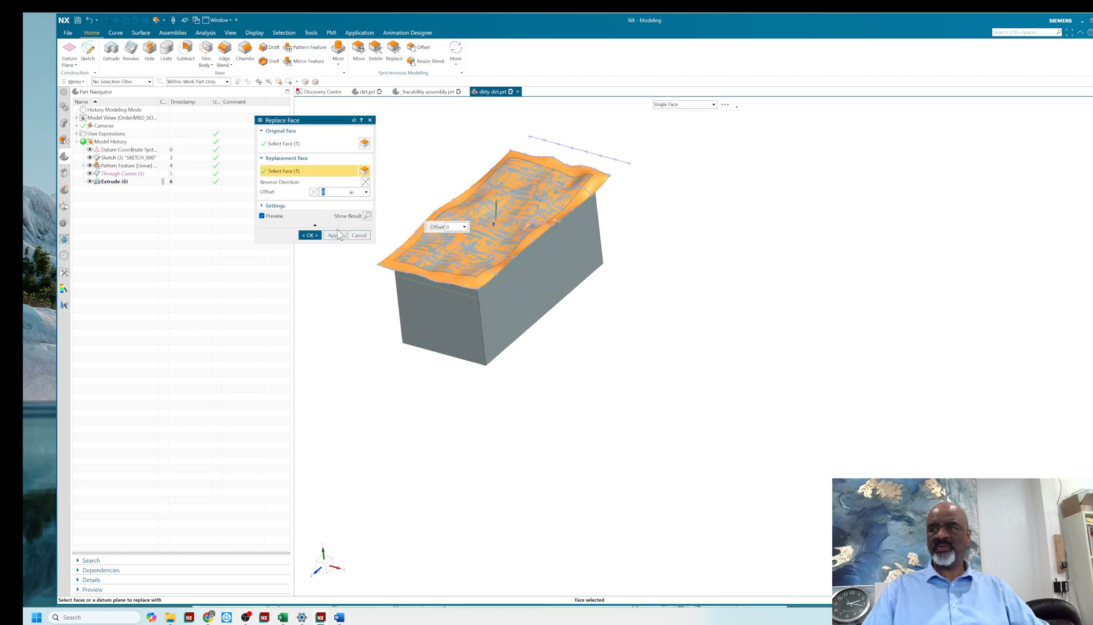
click(308, 235)
Step: Hide everything except the solid block, including the datum, sketch, patterned splines and Through Curves surface
shift+middle_drag(475, 147, 490, 220)
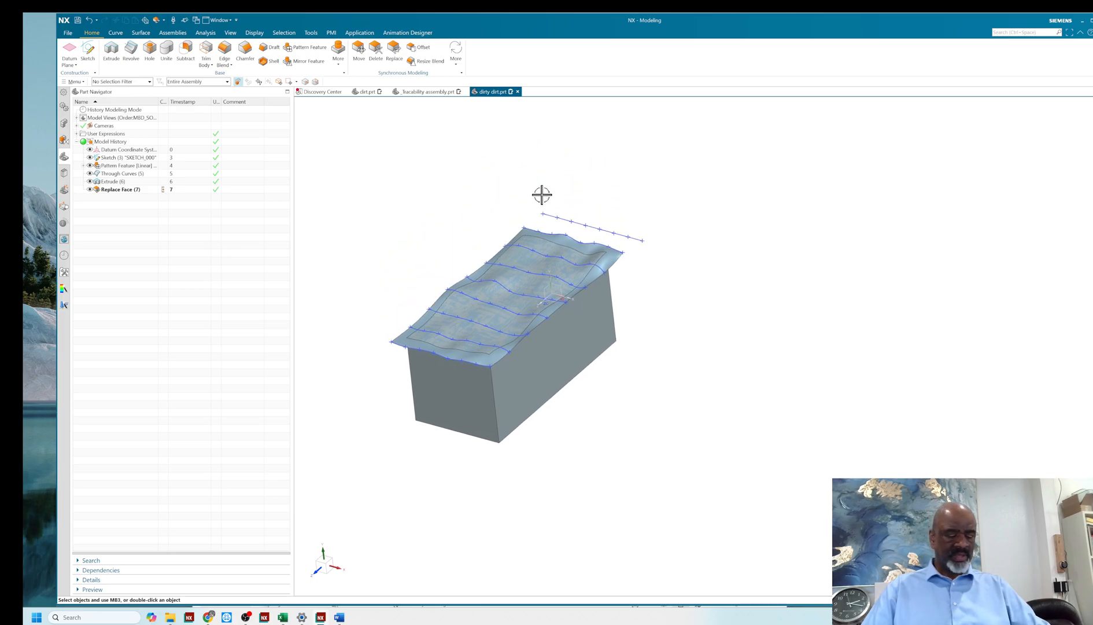
key(ctrl+b)
scroll(620, 190, down, 2)
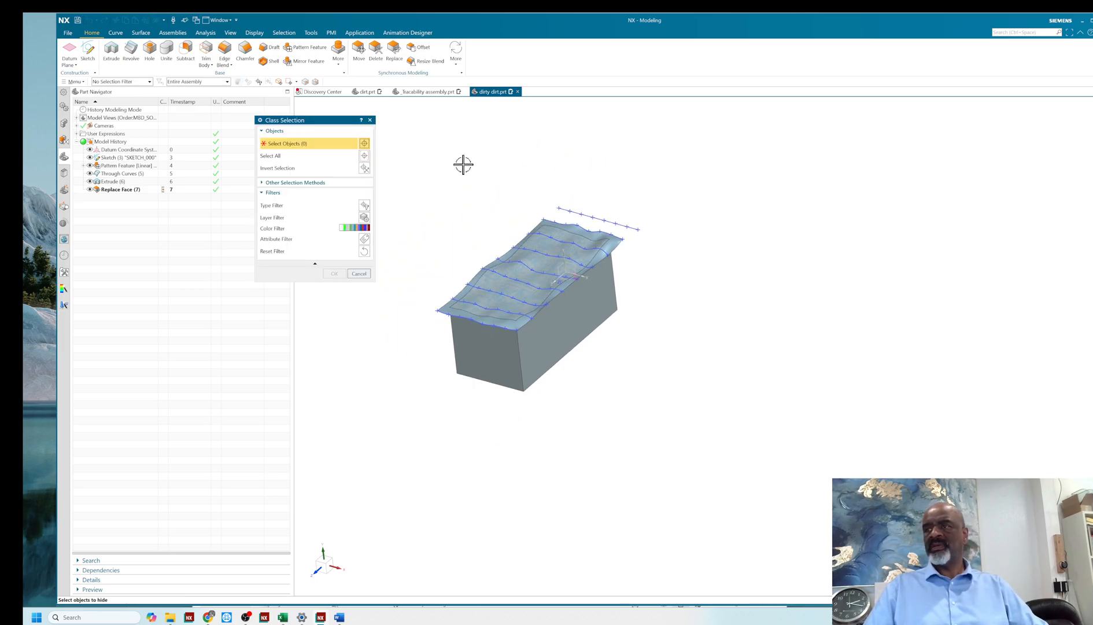
drag(419, 165, 667, 413)
scroll(664, 309, up, 2)
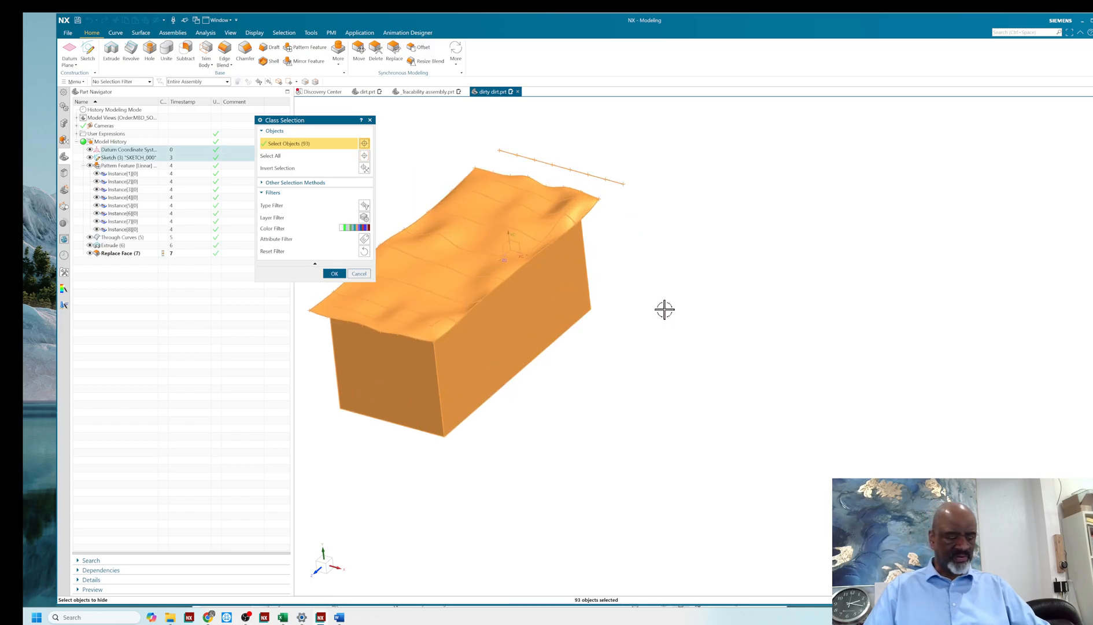
shift+click(561, 305)
click(325, 276)
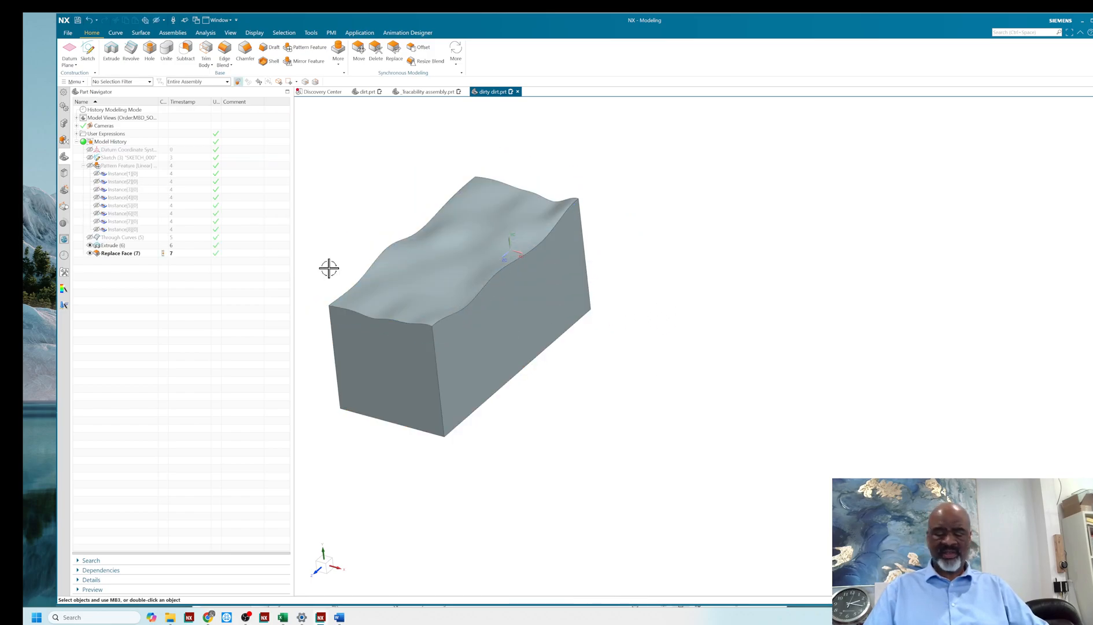
Step: Change the solid block's object display colour to dark brown
key(ctrl+j)
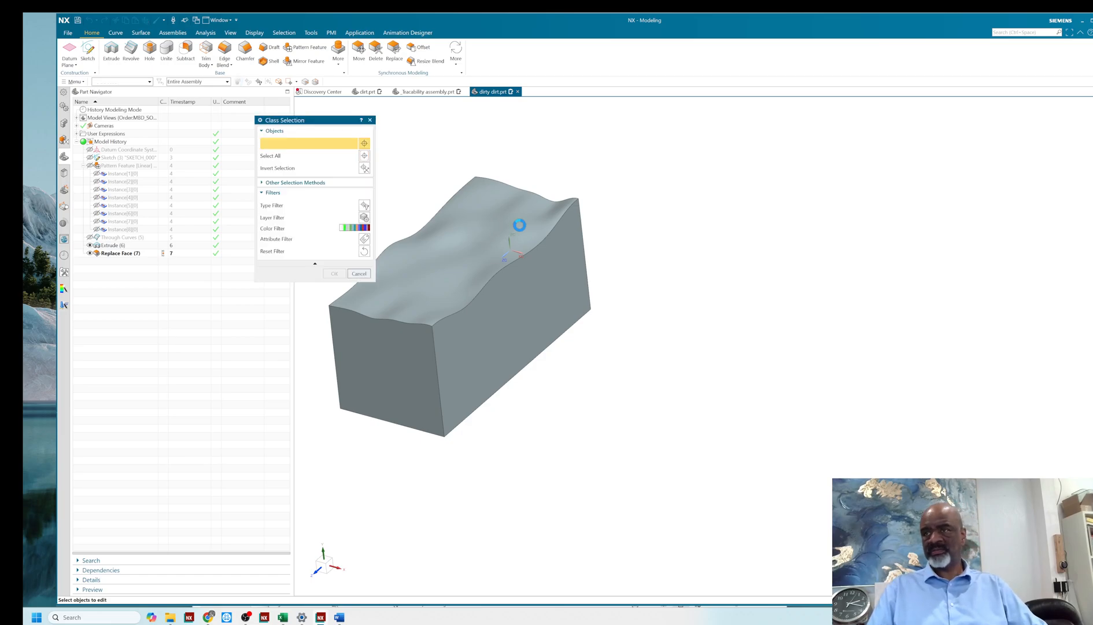
click(516, 226)
click(333, 273)
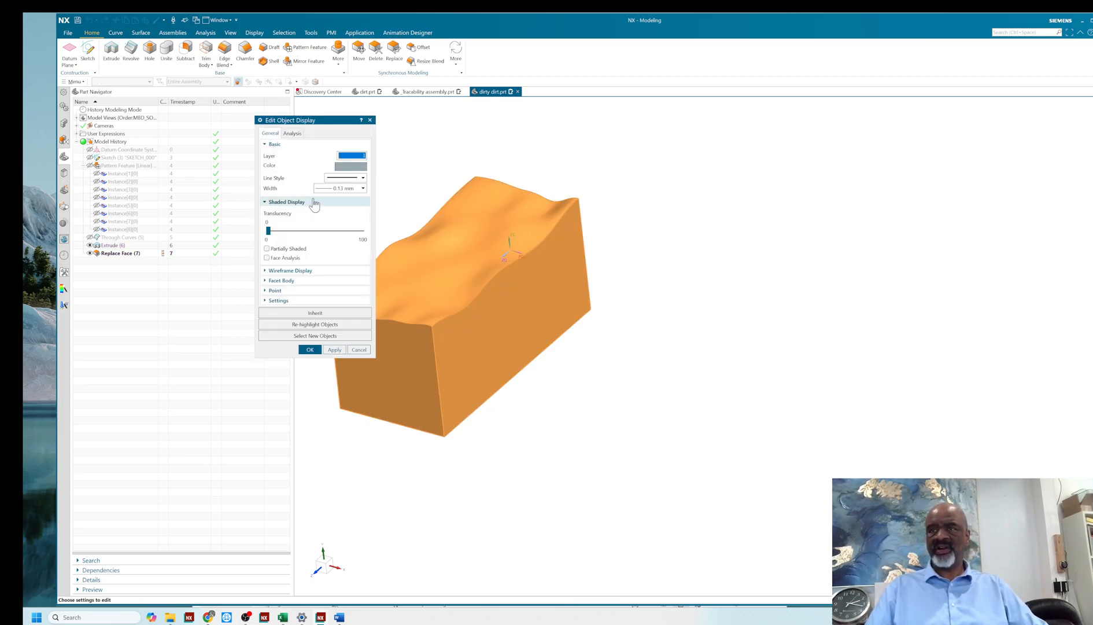
click(345, 167)
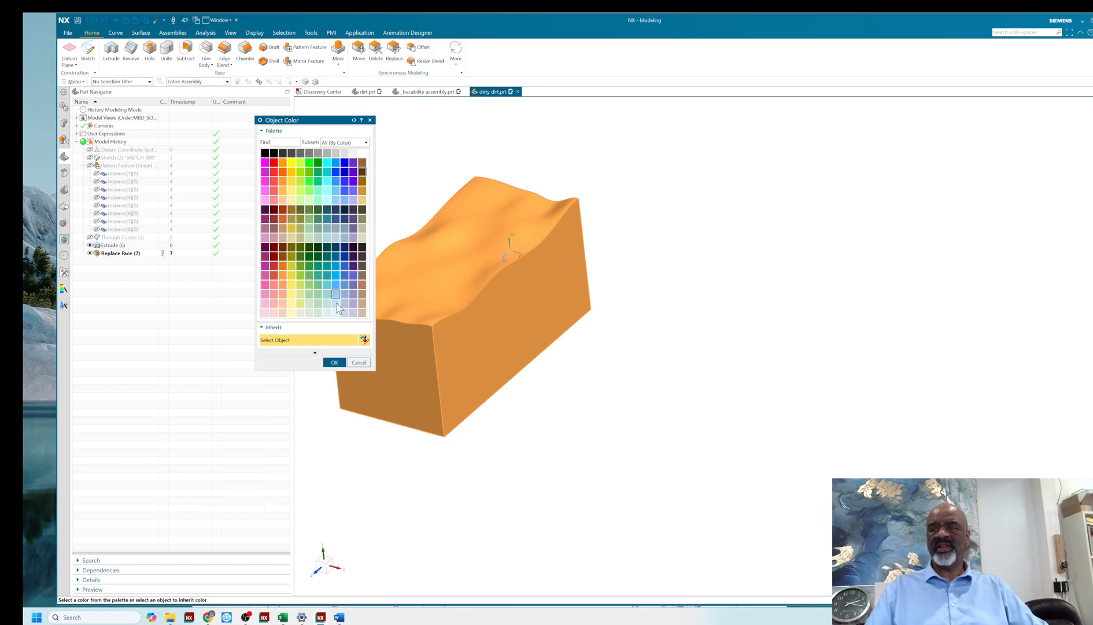
click(334, 363)
click(335, 349)
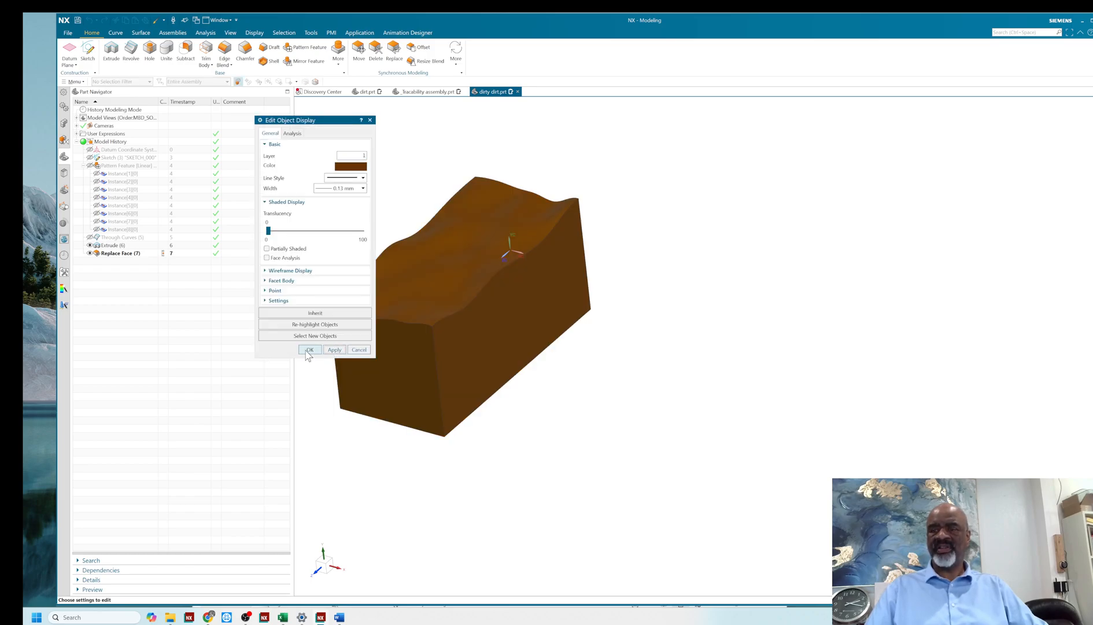
click(310, 350)
middle_drag(679, 361, 642, 354)
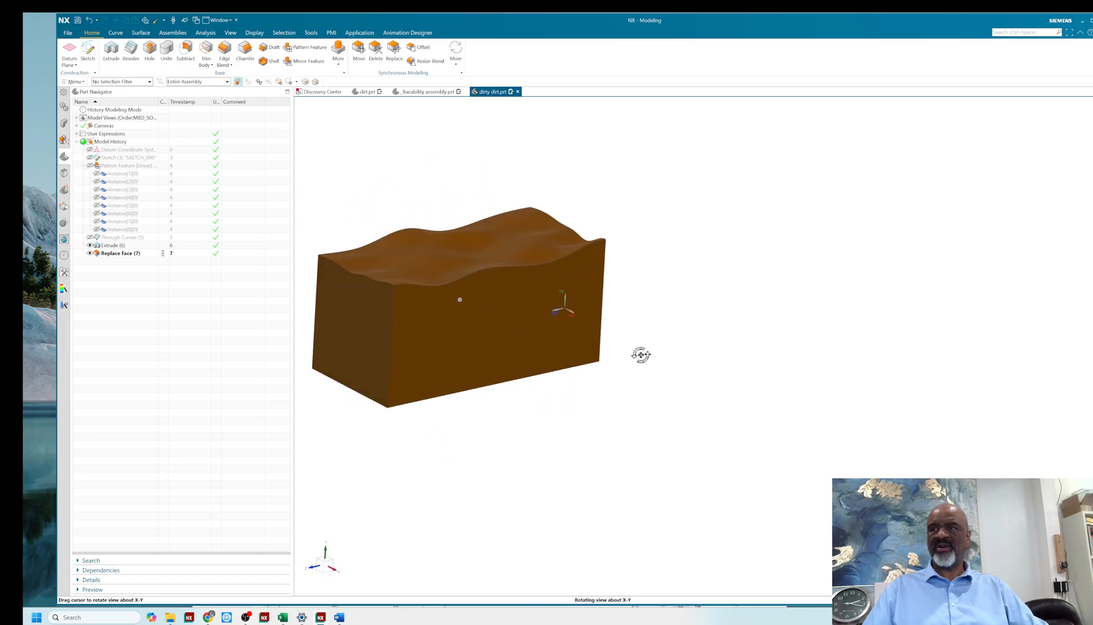
Step: Switch to the traceability assembly part and examine the uneven dirt inside the bin
click(428, 91)
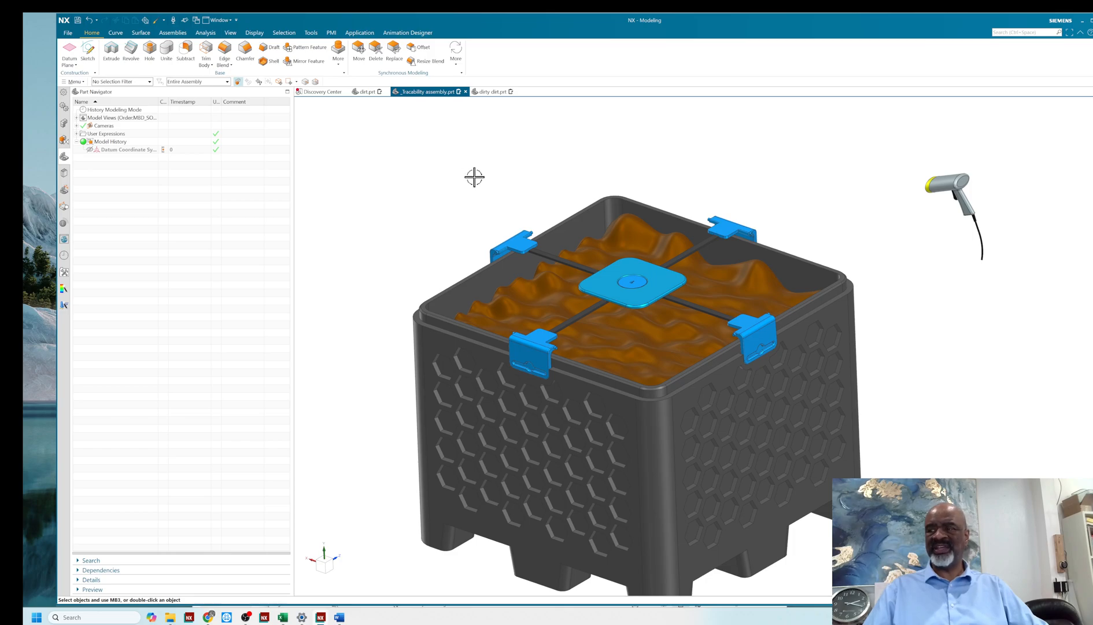
scroll(473, 175, down, 3)
middle_drag(471, 140, 523, 209)
scroll(518, 201, up, 2)
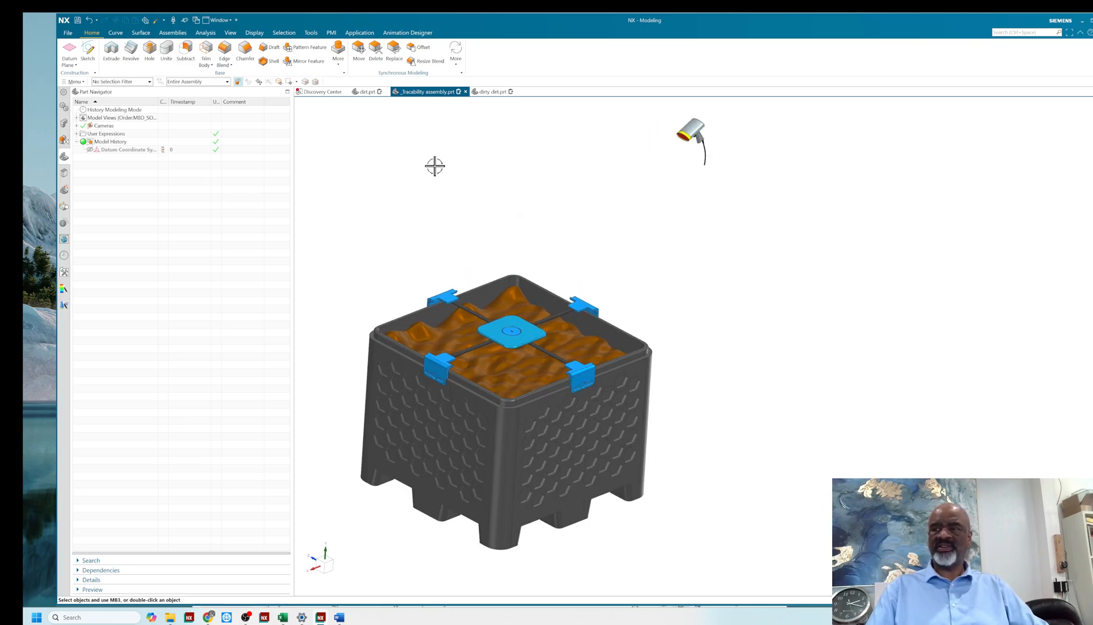